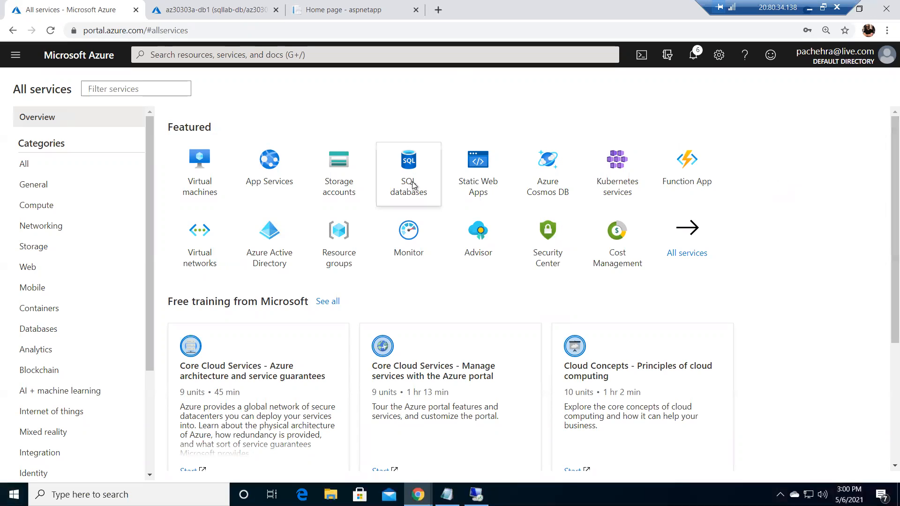
# Open the SQL databases service and start creating a new SQL database
pyautogui.click(412, 184)
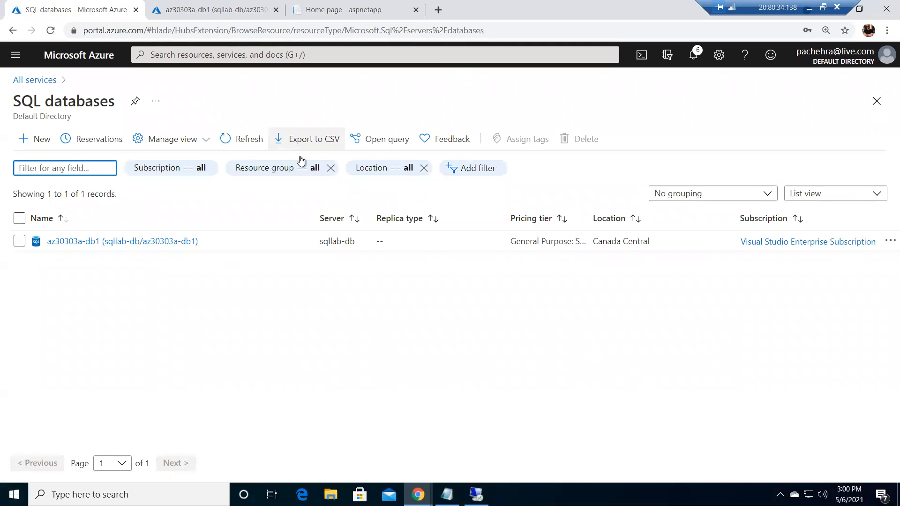
pyautogui.click(194, 57)
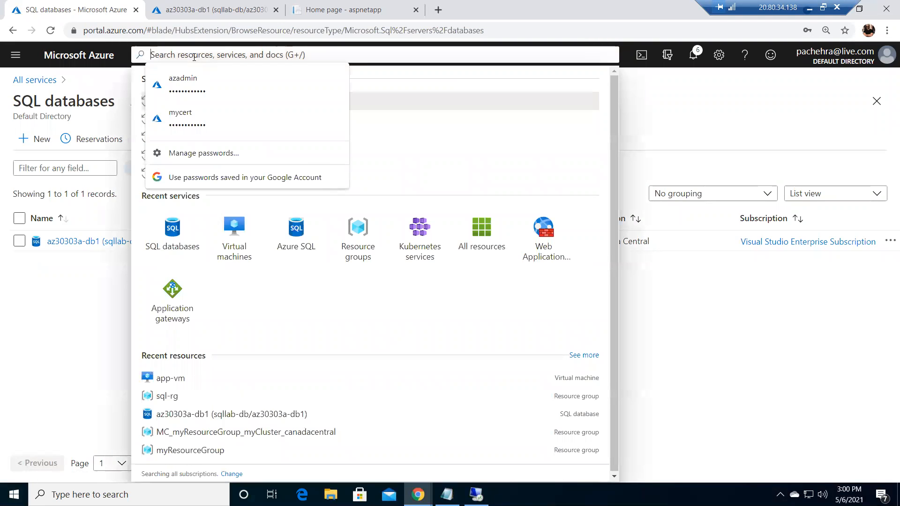
pyautogui.write('sql')
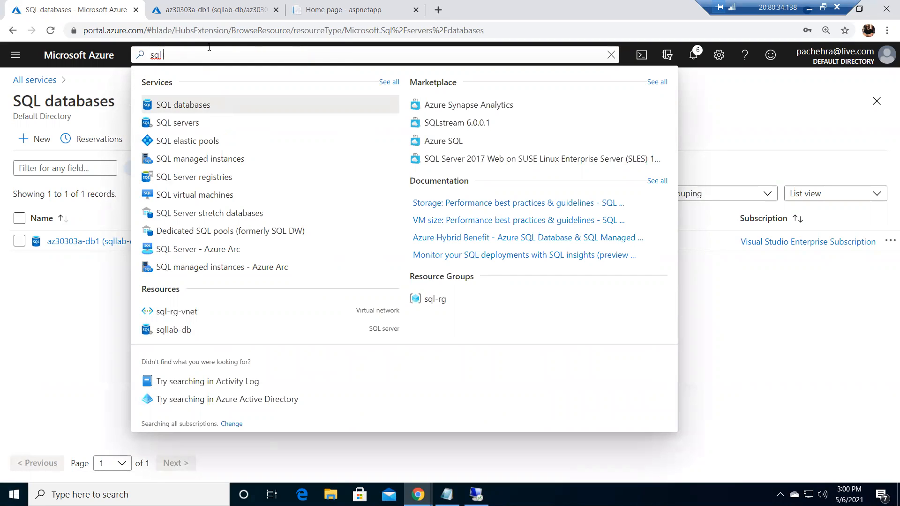
pyautogui.click(170, 106)
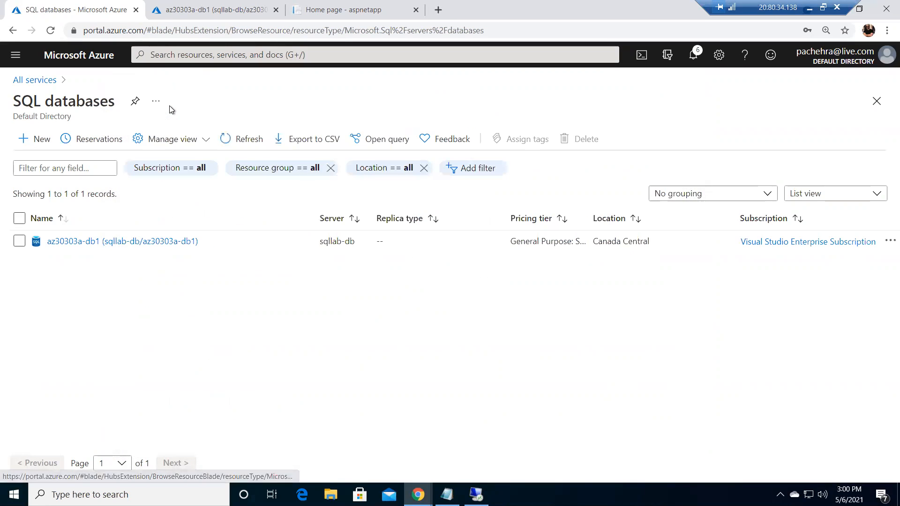
pyautogui.click(33, 143)
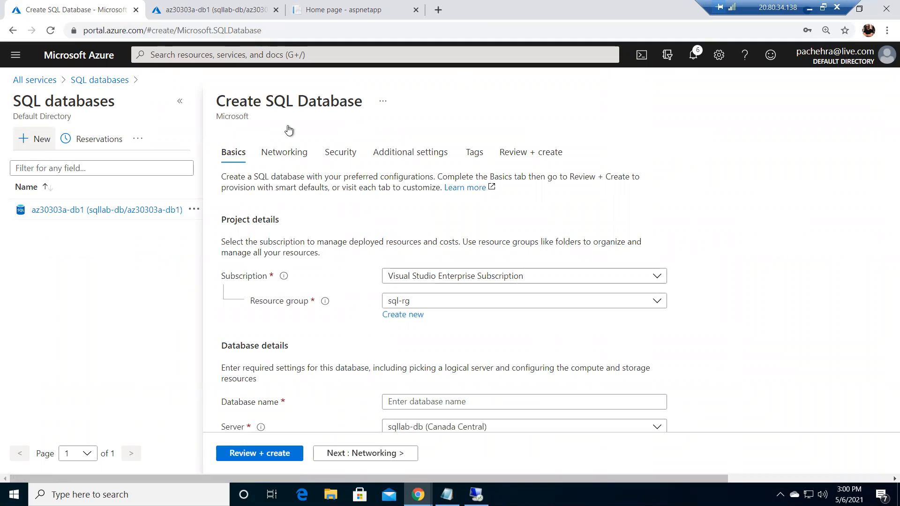
pyautogui.moveTo(284, 276)
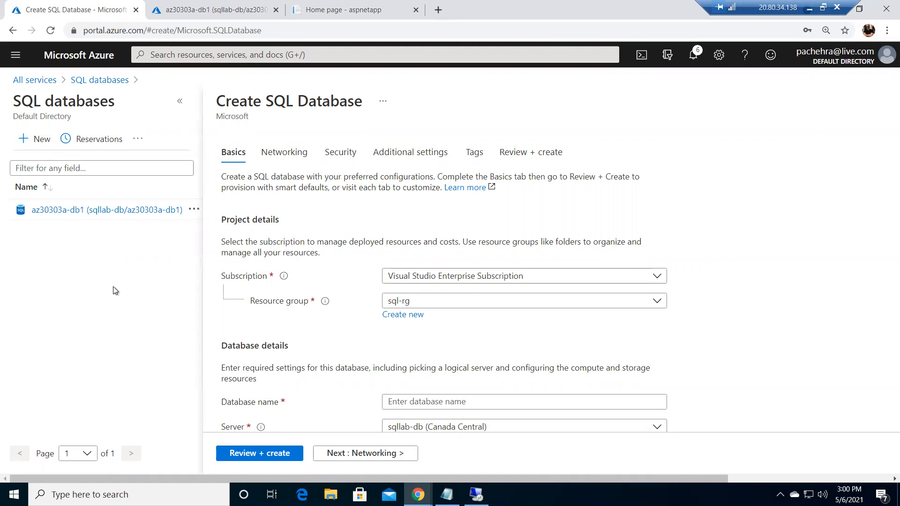
pyautogui.click(192, 55)
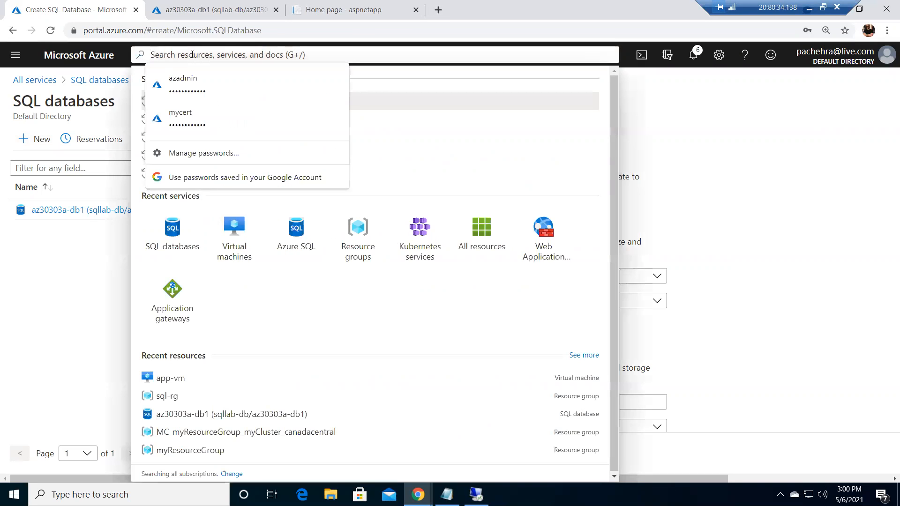
pyautogui.write('sql')
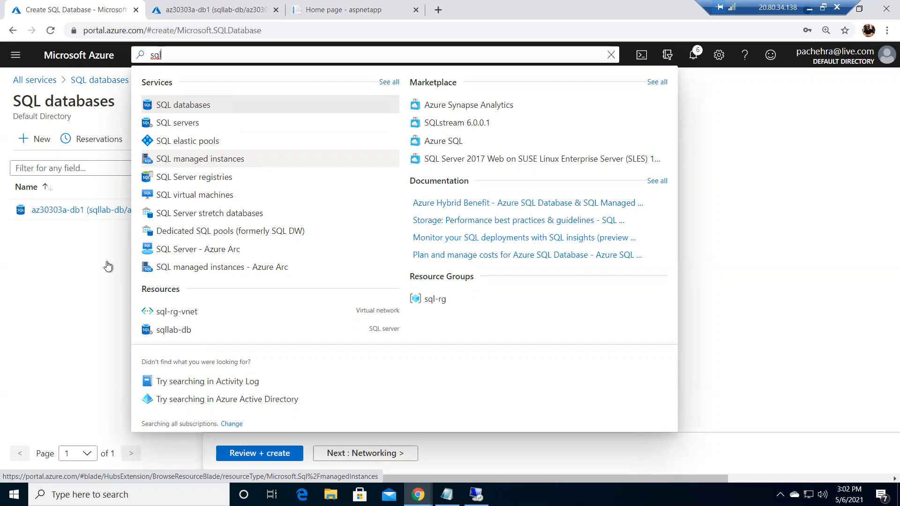
pyautogui.click(703, 365)
pyautogui.moveTo(703, 365); pyautogui.dragTo(786, 329)
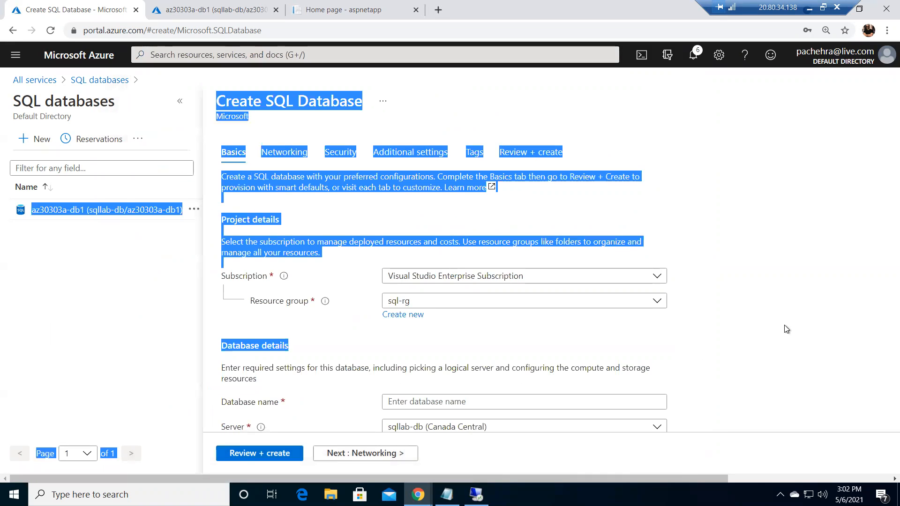
pyautogui.click(765, 314)
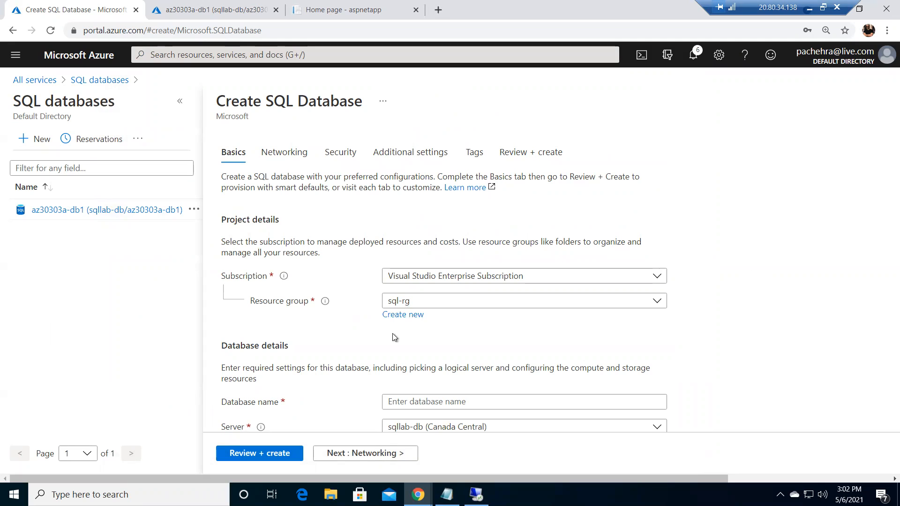
# Name the new database sqldemo
pyautogui.scroll(-3, 424, 353)
pyautogui.click(425, 355)
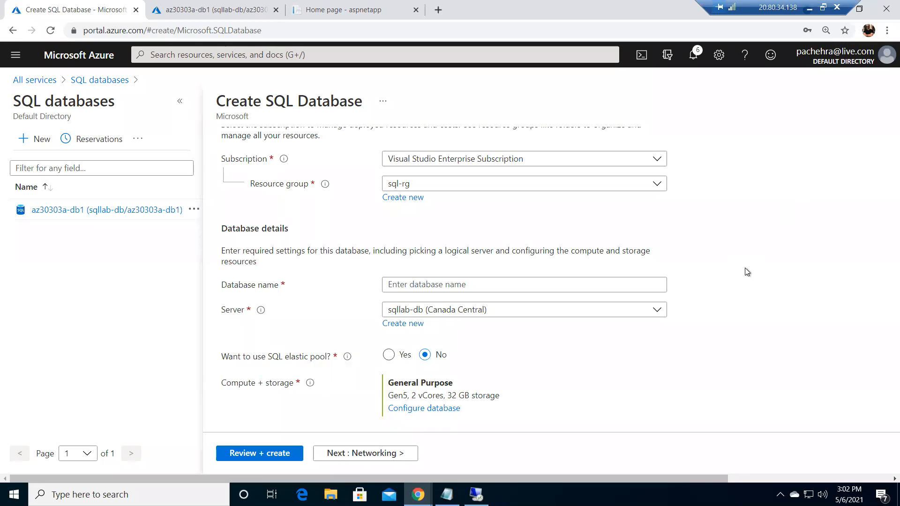
pyautogui.click(516, 286)
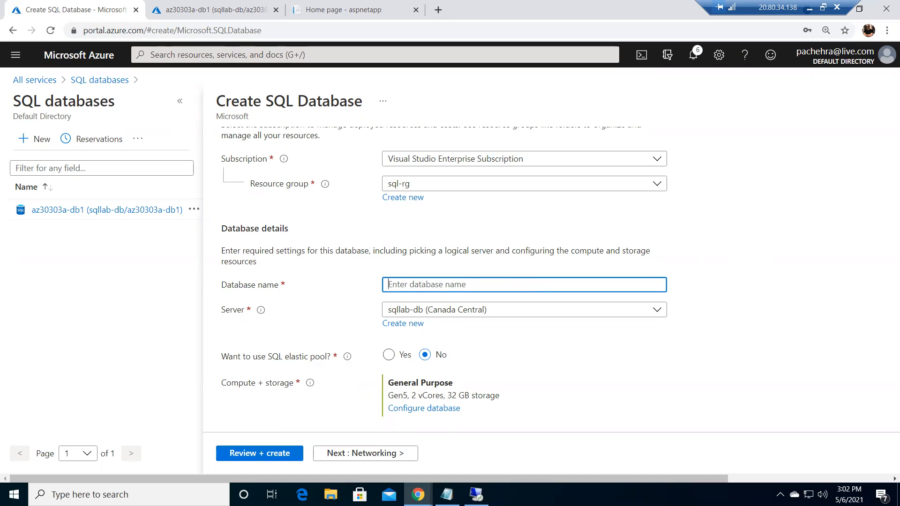
pyautogui.write('sqldemo')
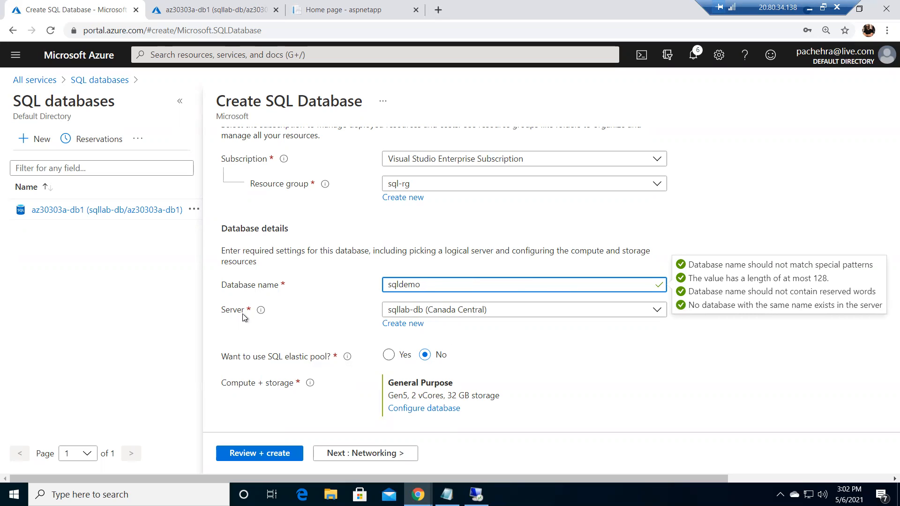
# Start creating a new server and name it sqldemoserver21
pyautogui.click(393, 328)
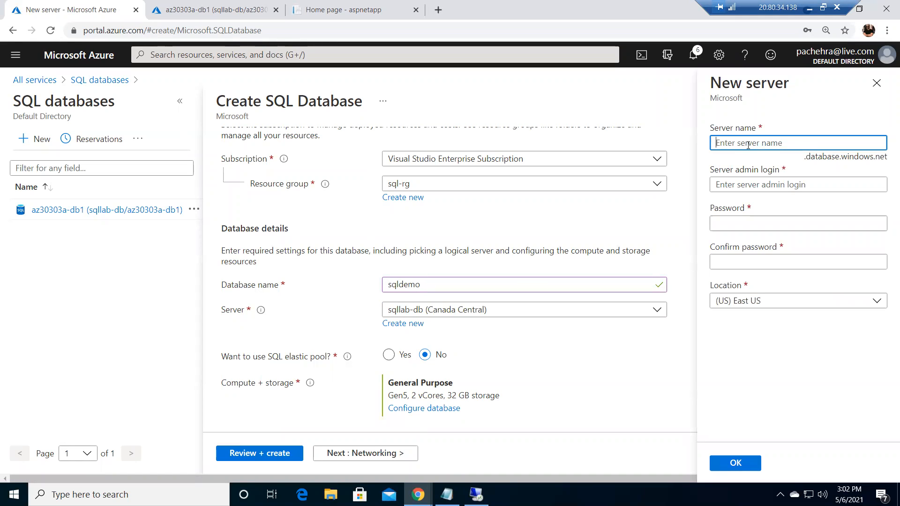
pyautogui.write('sqldemoserver')
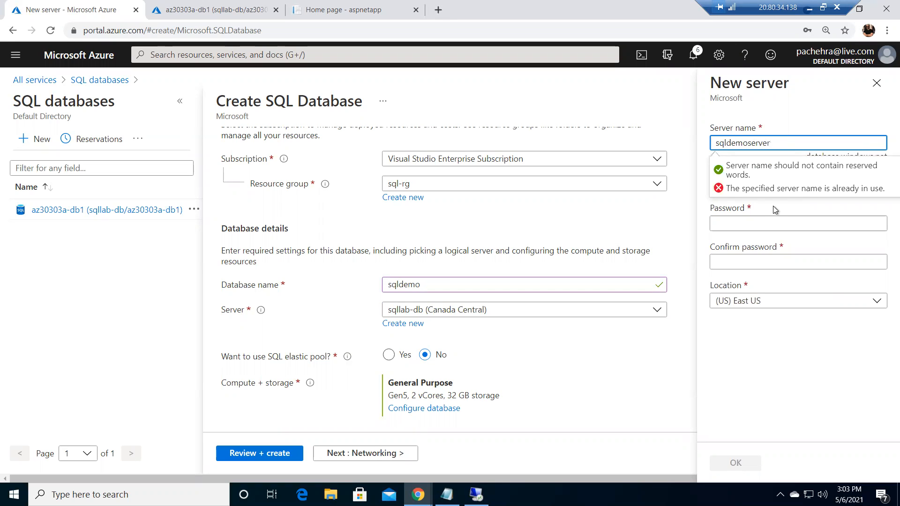
pyautogui.write('21')
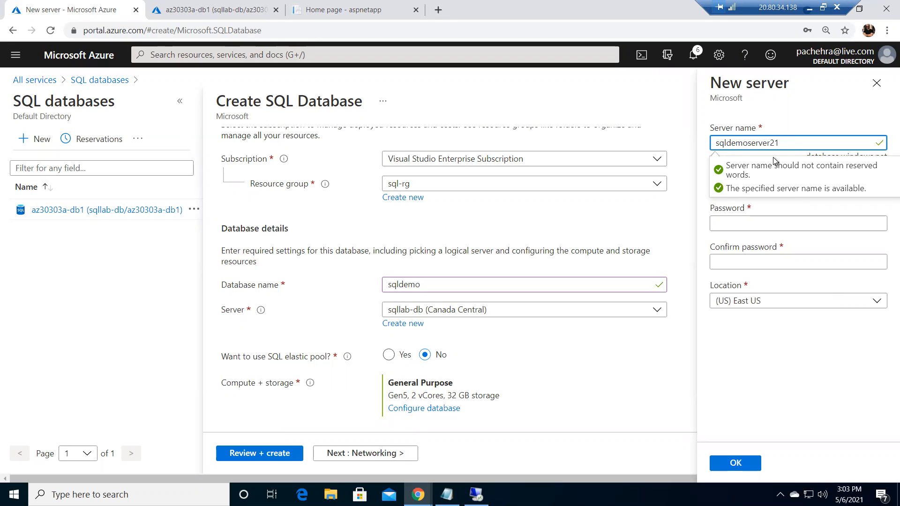
# Set the server admin login to azadmin
pyautogui.click(794, 115)
pyautogui.click(739, 186)
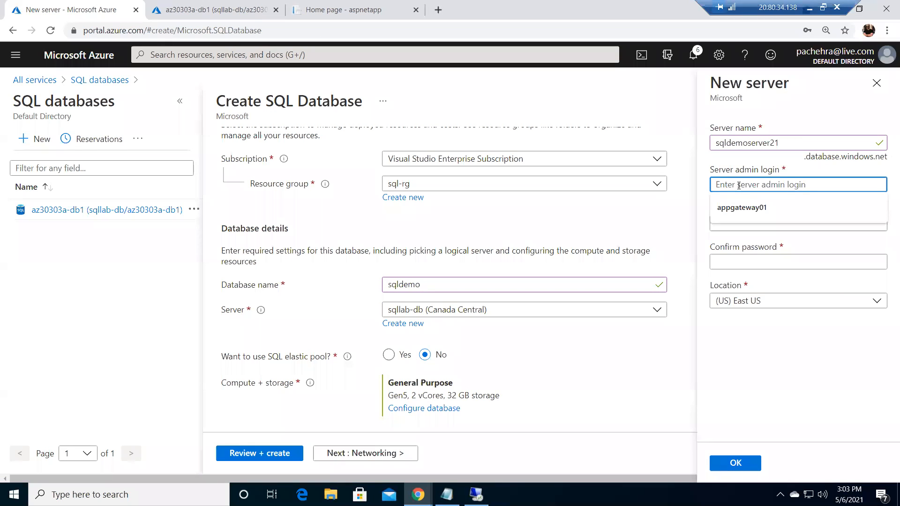
pyautogui.write('azadmin')
pyautogui.press('Tab')
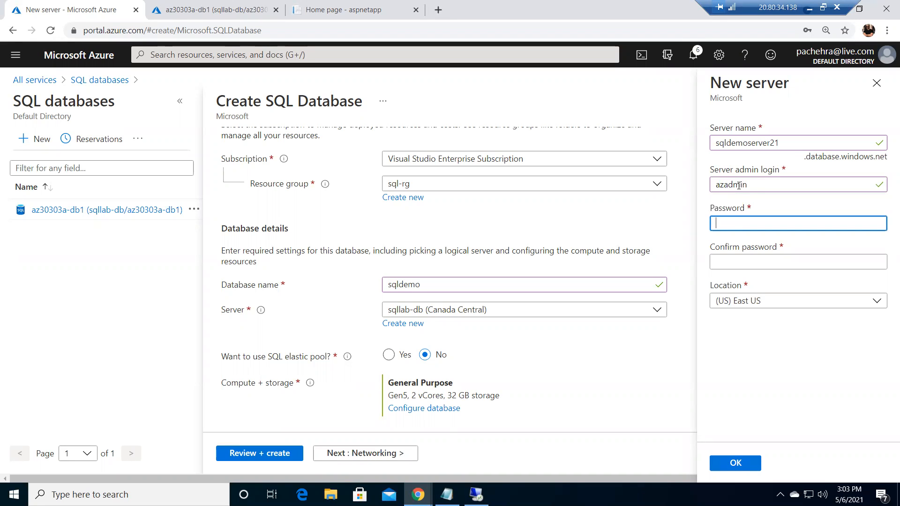
# Enter the server admin password and confirm it
pyautogui.write('••••••••')
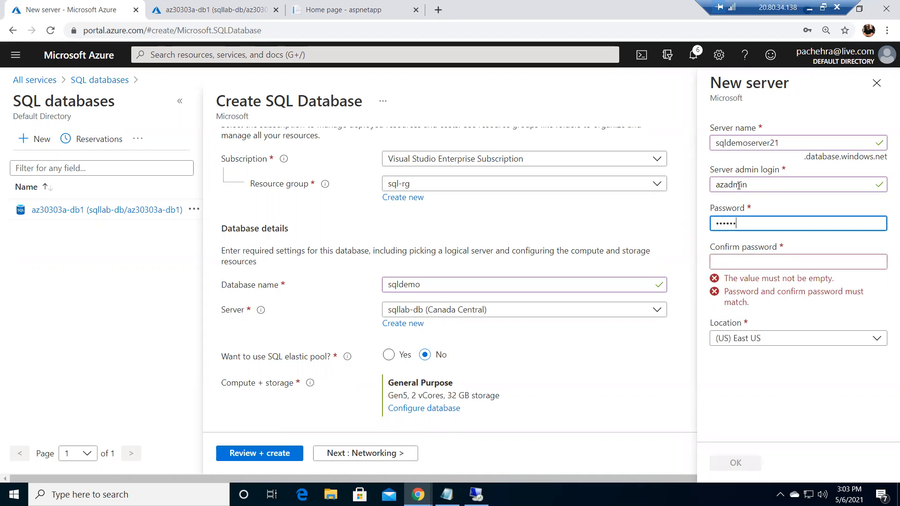
pyautogui.write('••••')
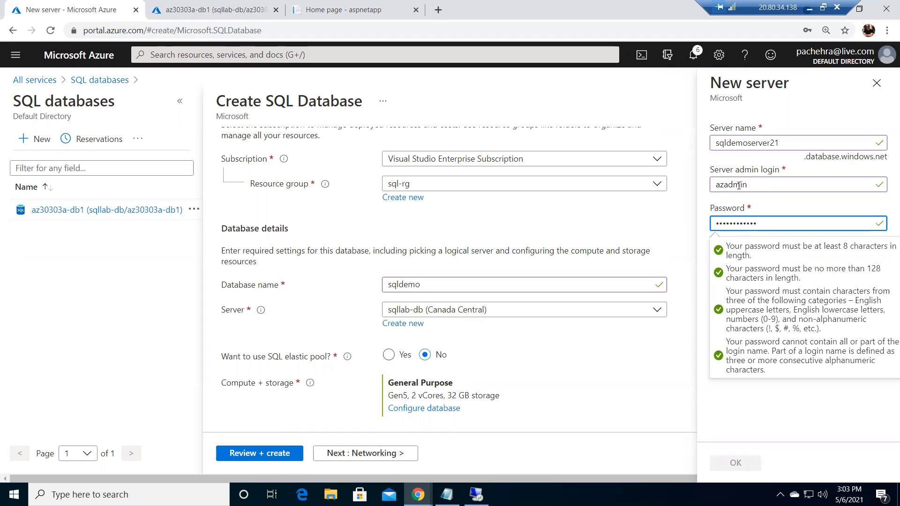
pyautogui.click(764, 407)
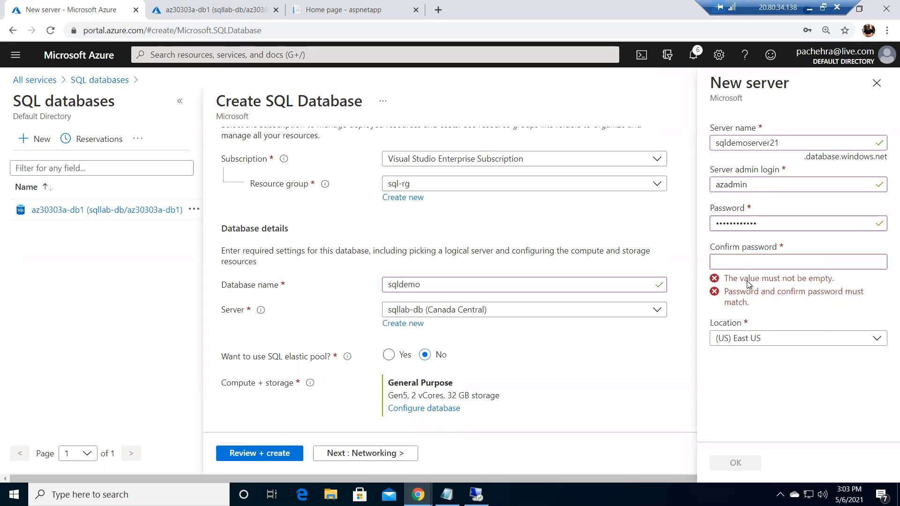
pyautogui.click(735, 260)
pyautogui.write('••••••••')
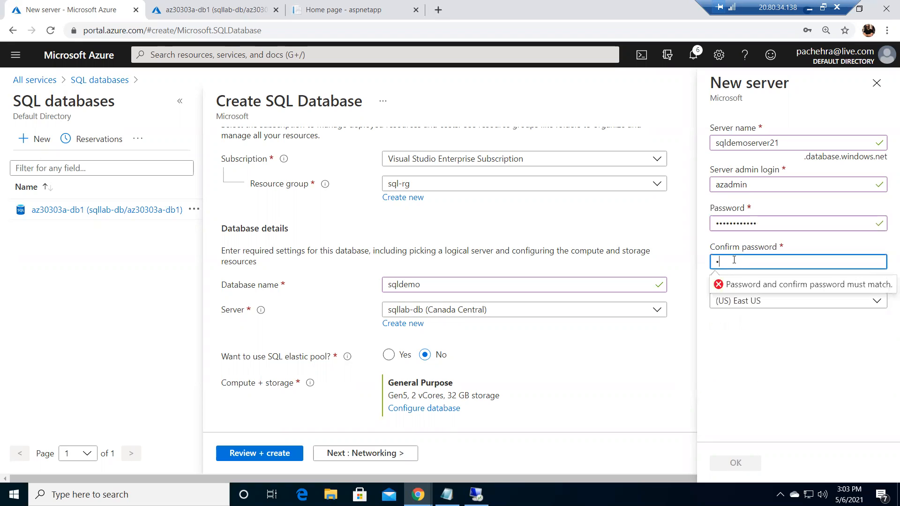
pyautogui.write('••••')
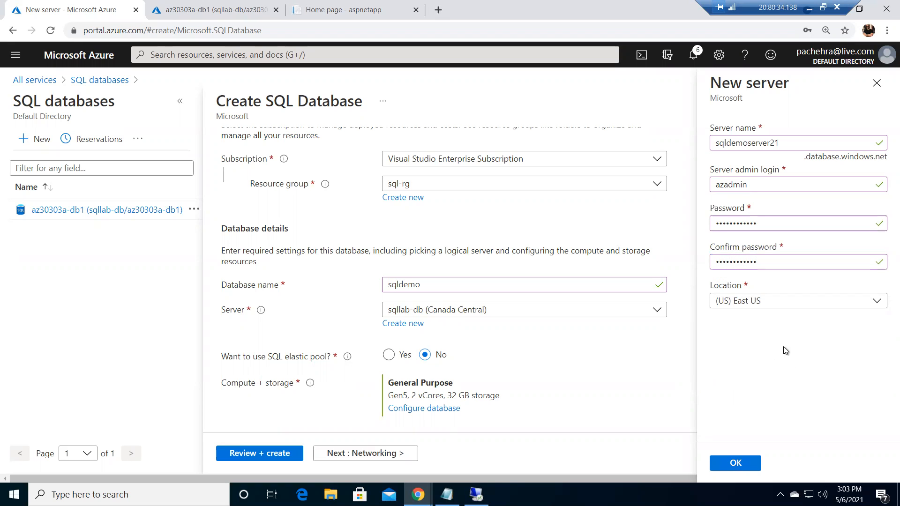
# Check the server location list and confirm the new server with location (US) East US
pyautogui.click(755, 304)
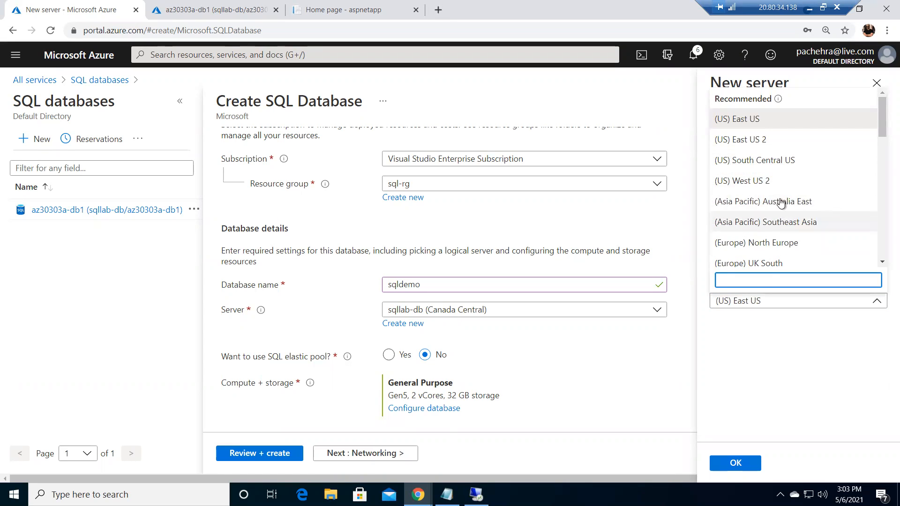
pyautogui.click(790, 370)
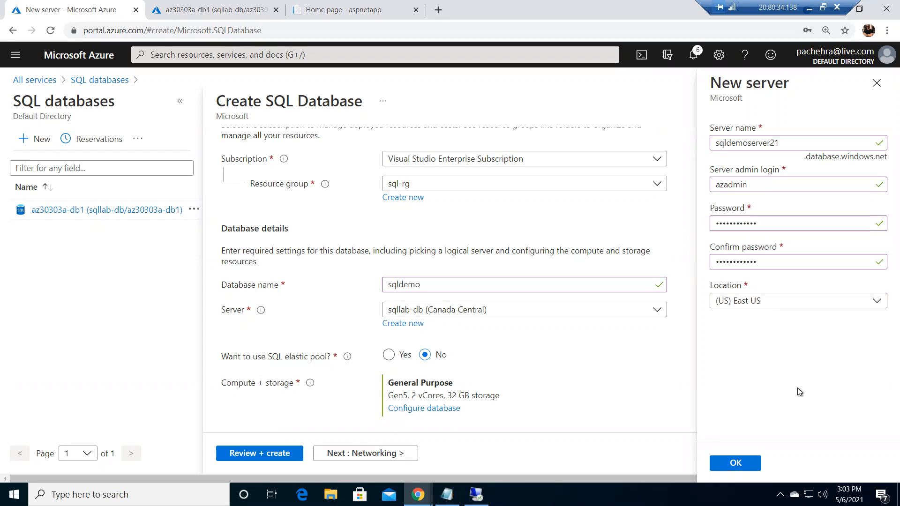
pyautogui.click(736, 462)
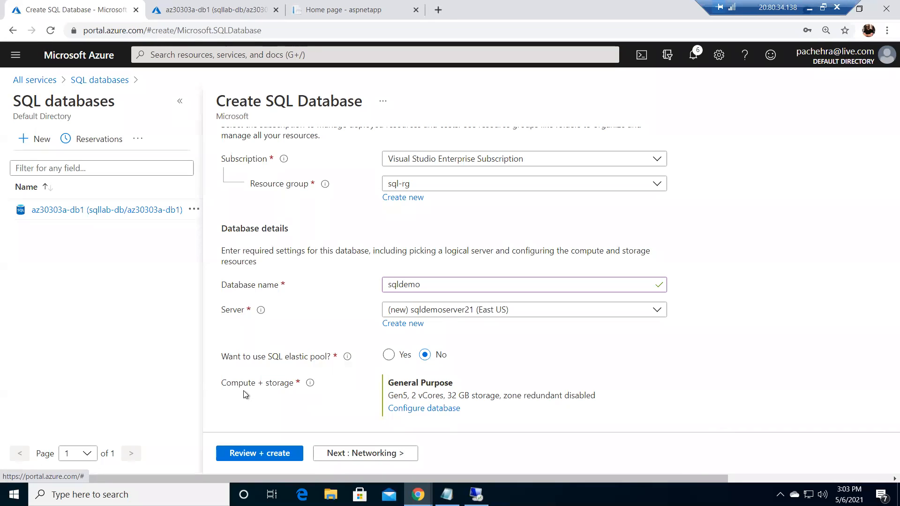
# Open the database compute and storage configuration and choose the Serverless compute tier
pyautogui.click(428, 412)
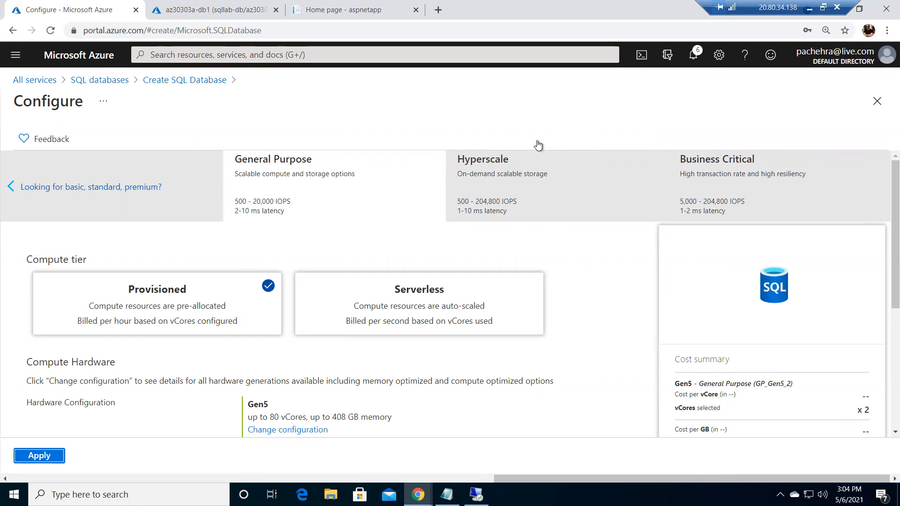
pyautogui.click(434, 309)
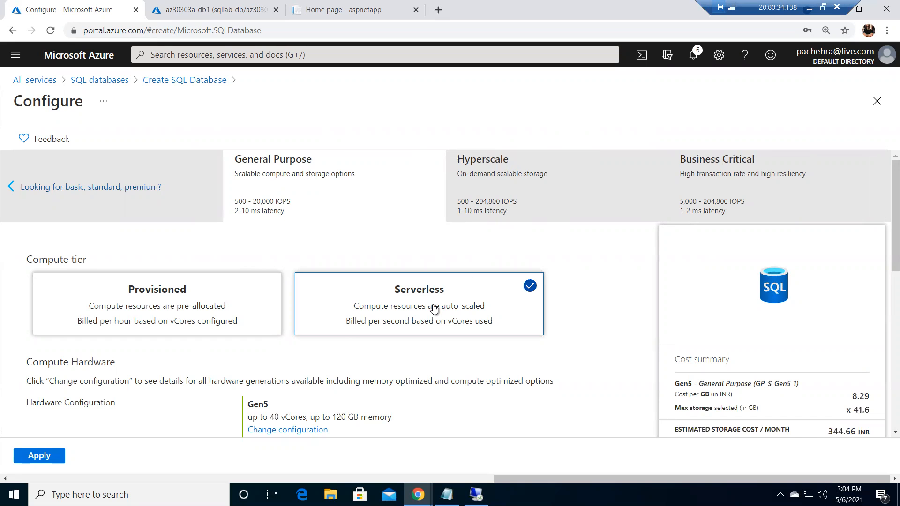
# Review the DTU-based basic, standard and premium options, then return to the vCore-based options
pyautogui.moveTo(585, 483); pyautogui.dragTo(352, 479)
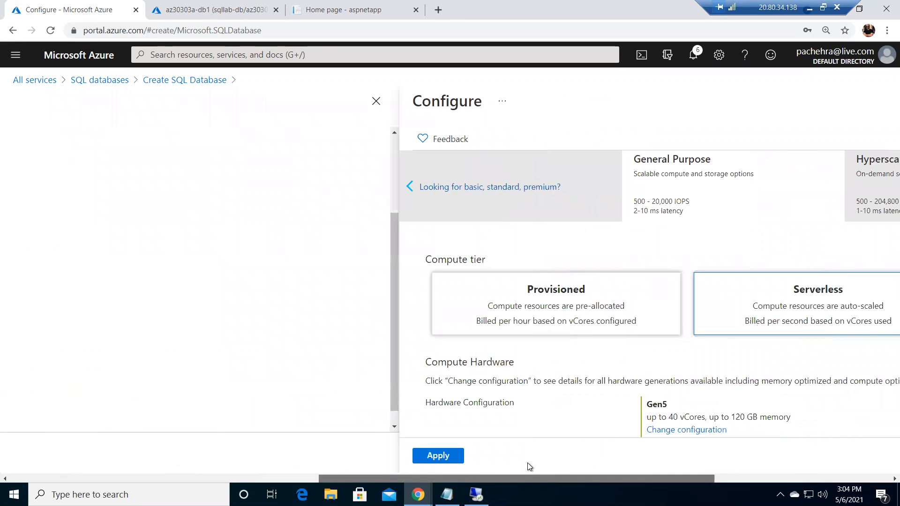
pyautogui.click(136, 187)
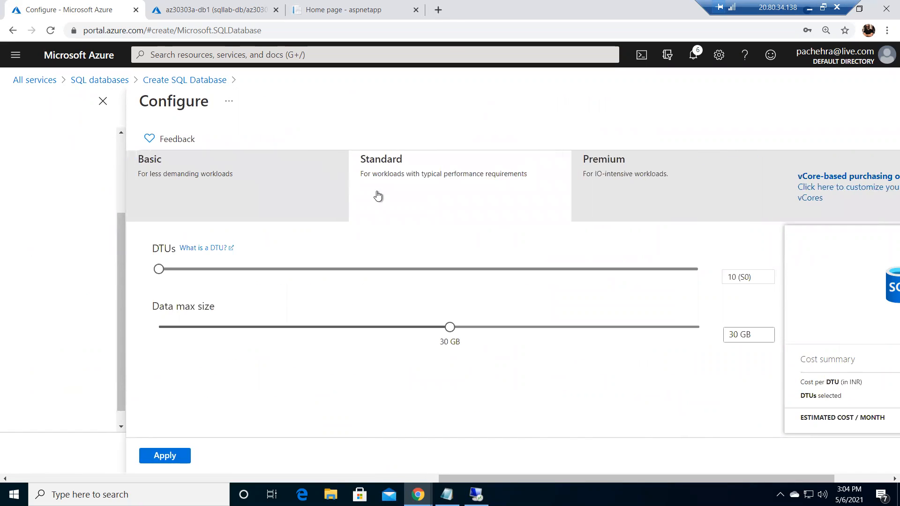
pyautogui.moveTo(564, 480); pyautogui.dragTo(634, 485)
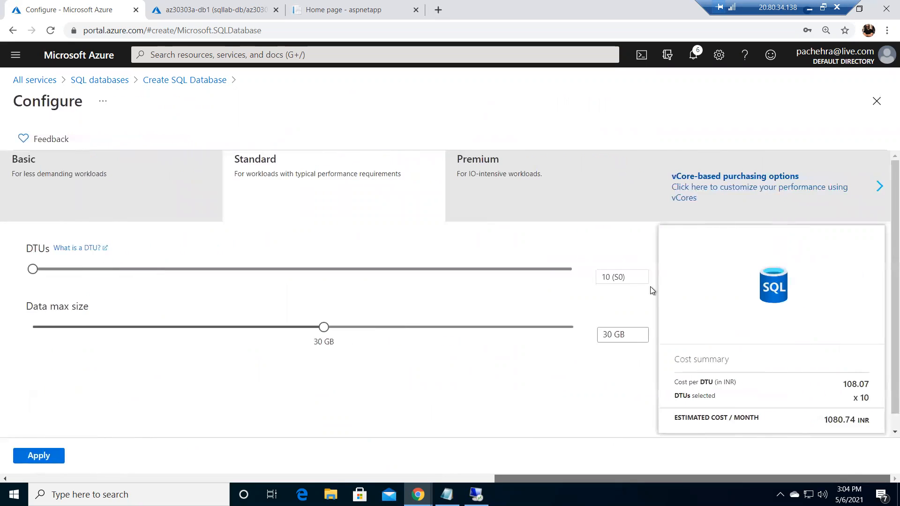
pyautogui.click(880, 188)
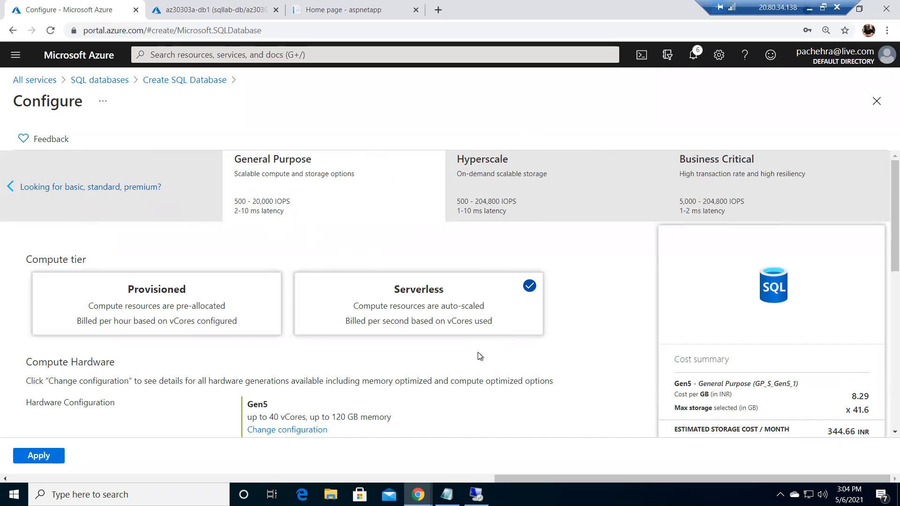
# Apply the Serverless configuration and set the networking connectivity method to Public endpoint
pyautogui.click(40, 457)
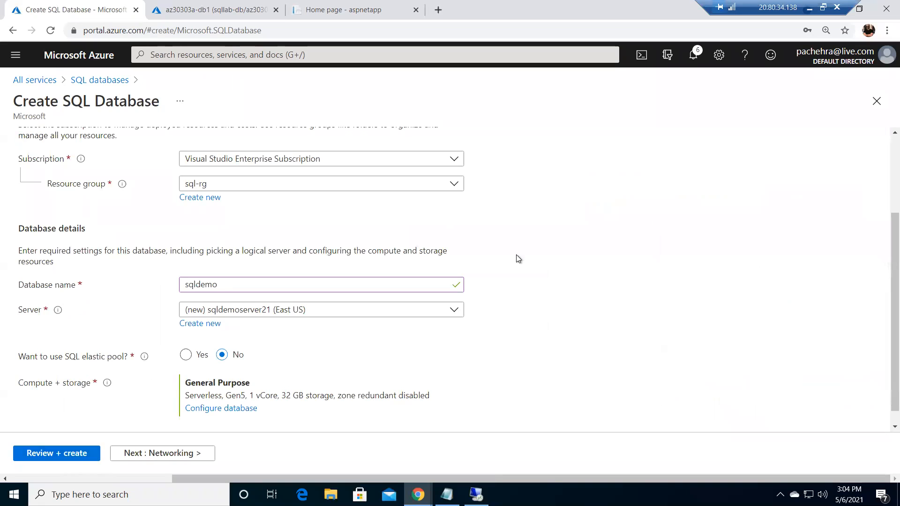
pyautogui.click(164, 453)
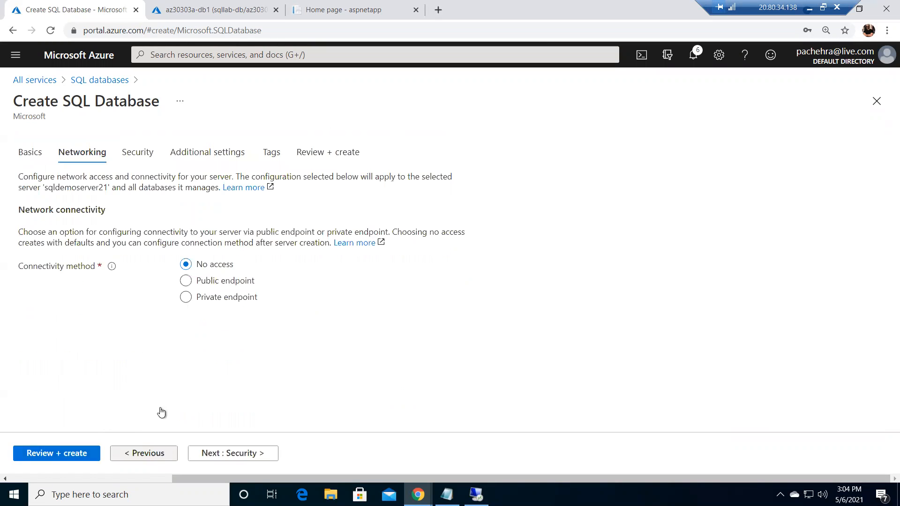
pyautogui.click(186, 282)
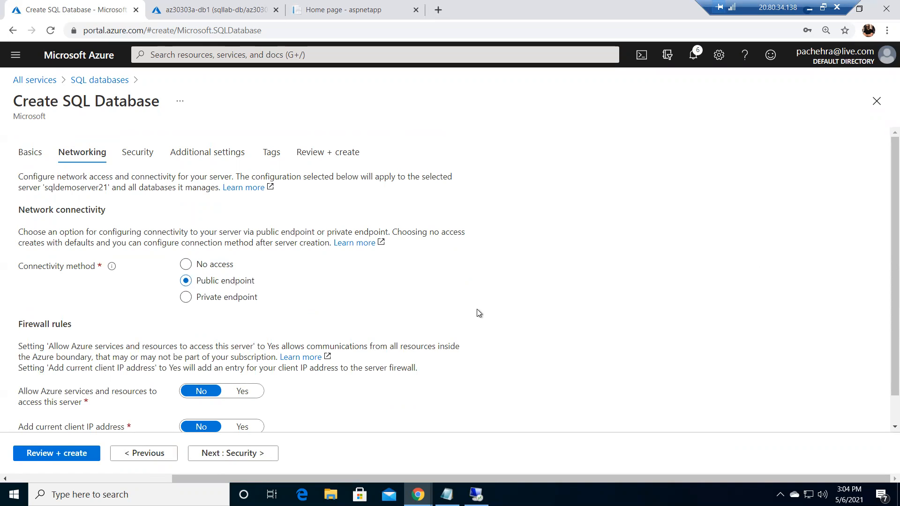
# Set the firewall rule to add the current client IP address and continue to the Security settings
pyautogui.scroll(-1, 478, 314)
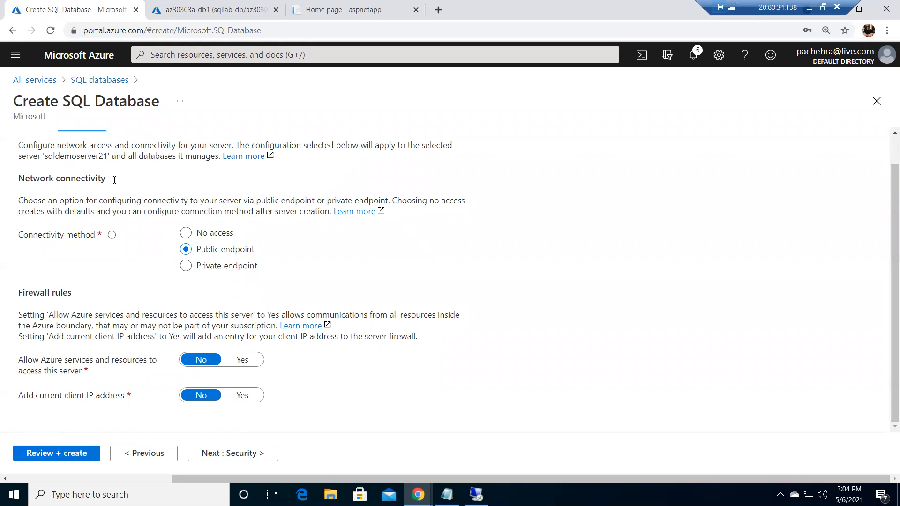
pyautogui.click(246, 396)
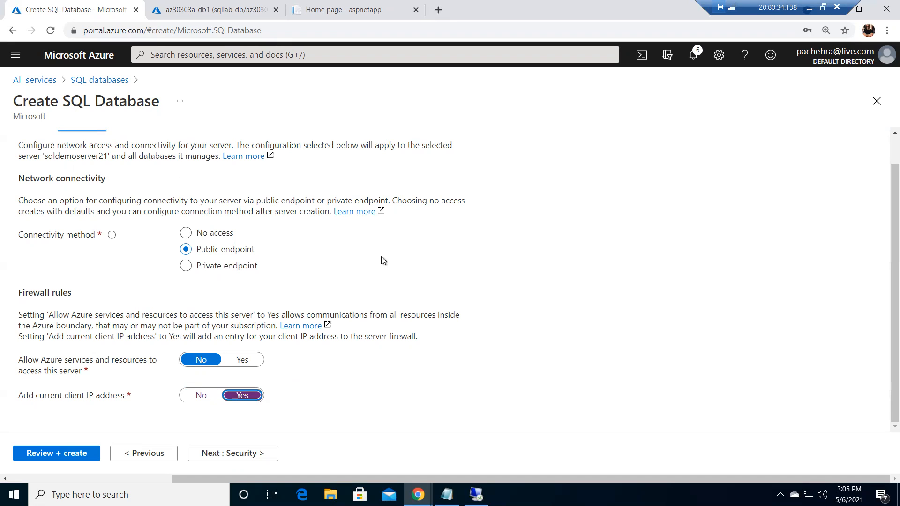
pyautogui.click(239, 453)
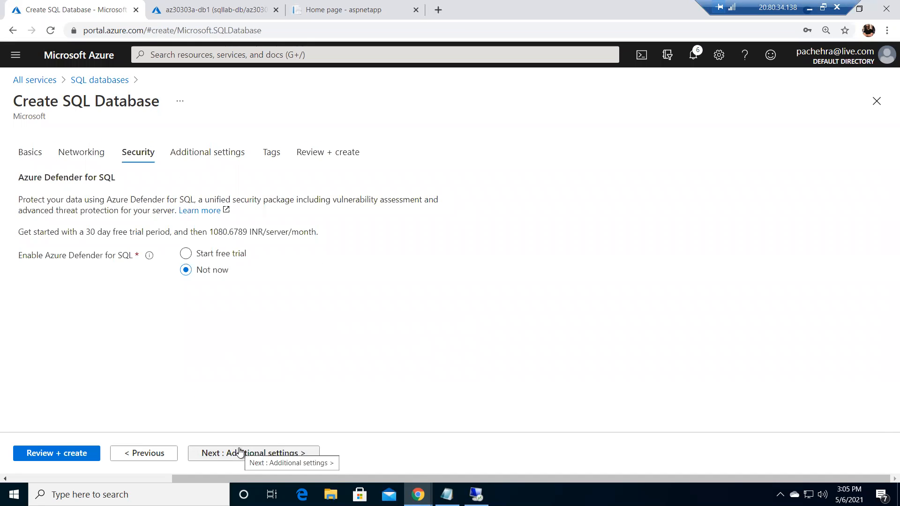
# Choose Sample as the existing data source, then review and create the database
pyautogui.click(240, 459)
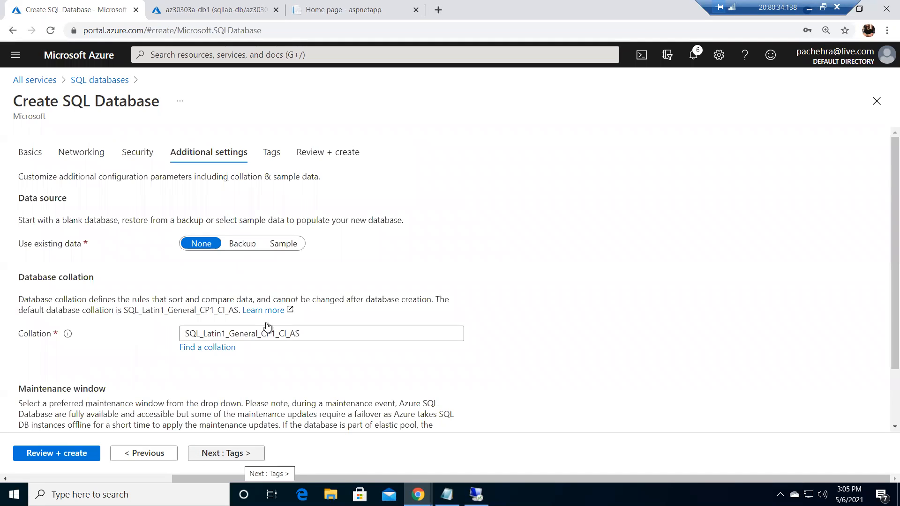
pyautogui.click(298, 247)
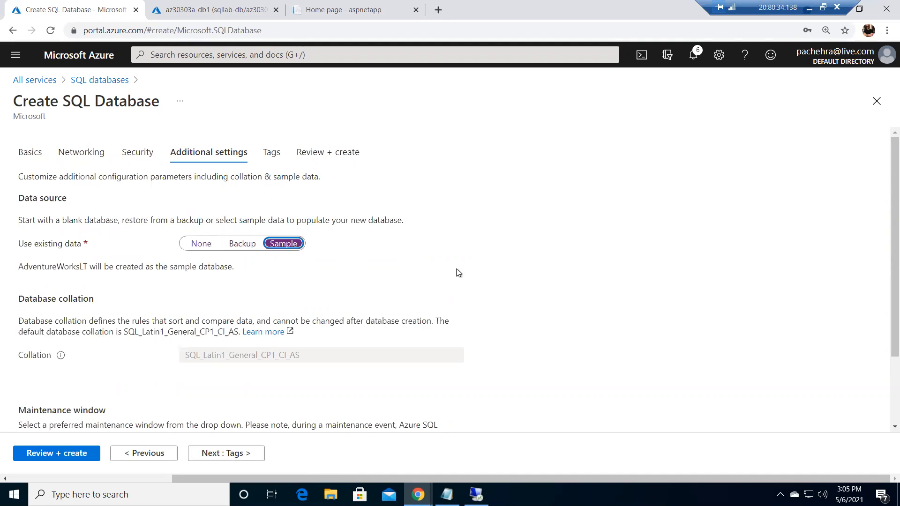
pyautogui.click(70, 455)
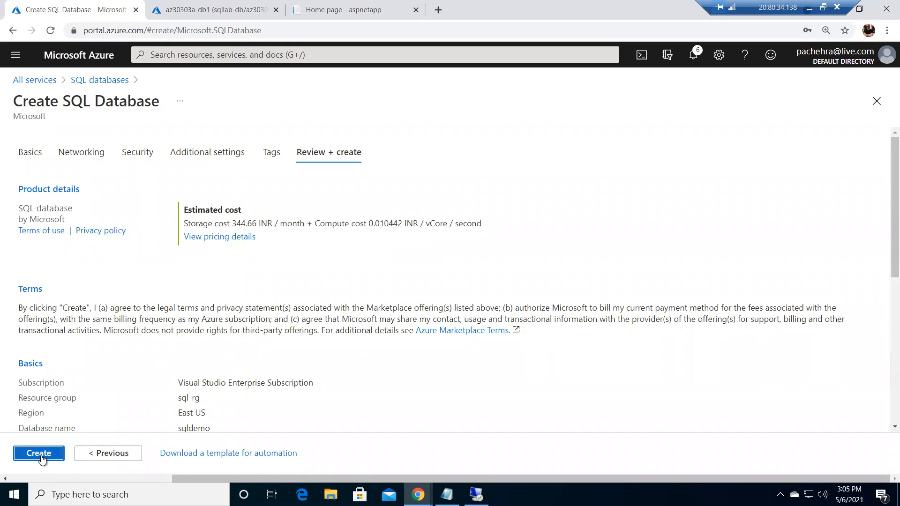
pyautogui.click(40, 454)
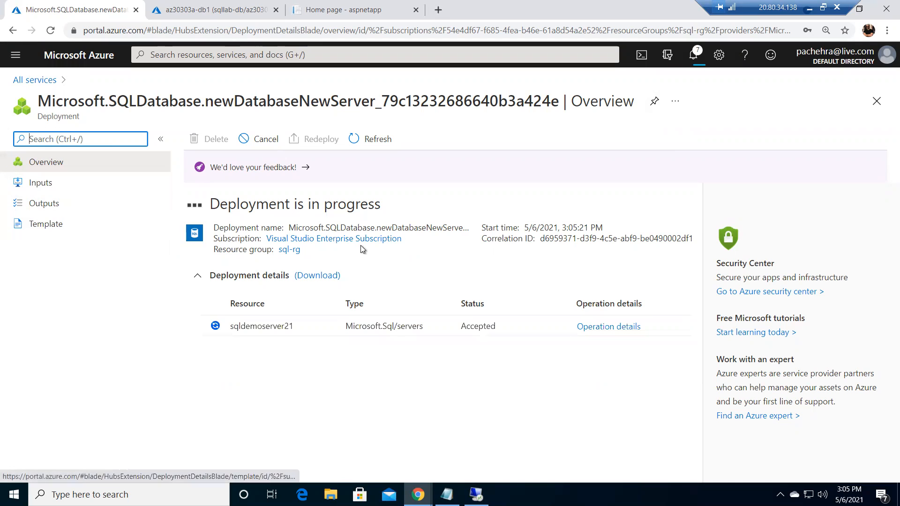
# Open the existing az30303a-db1 database from SQL databases and go to its sqllab-db server
pyautogui.click(178, 54)
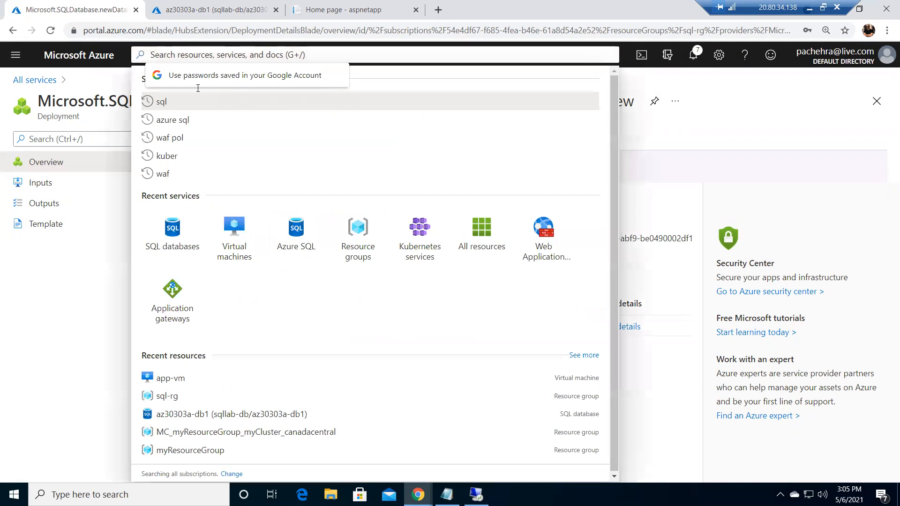
pyautogui.click(173, 246)
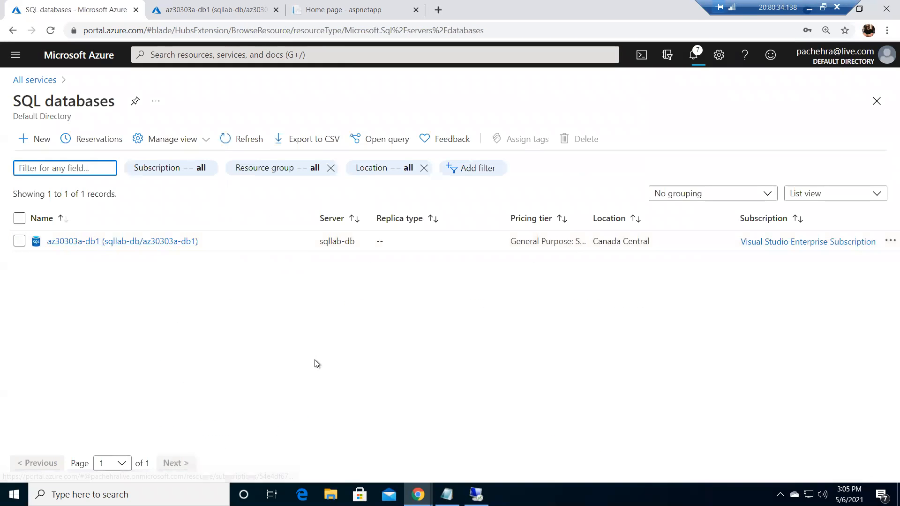
pyautogui.click(143, 241)
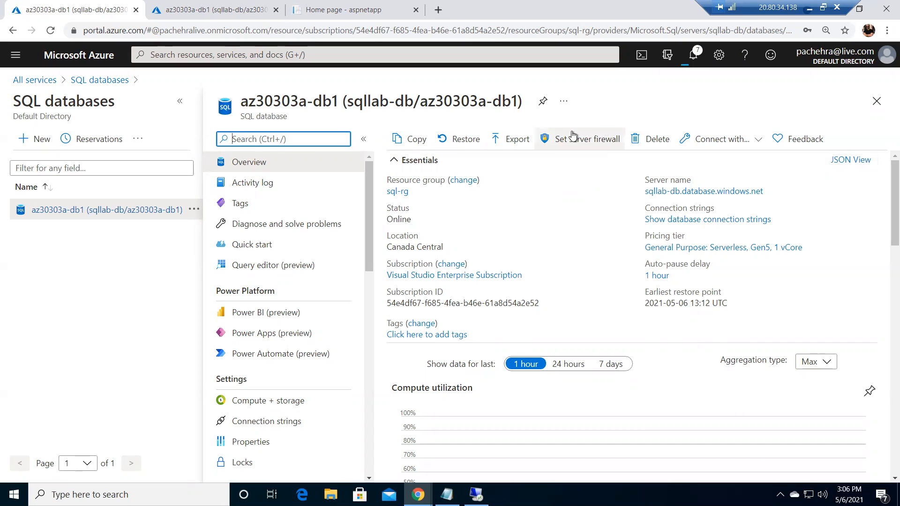
pyautogui.click(714, 192)
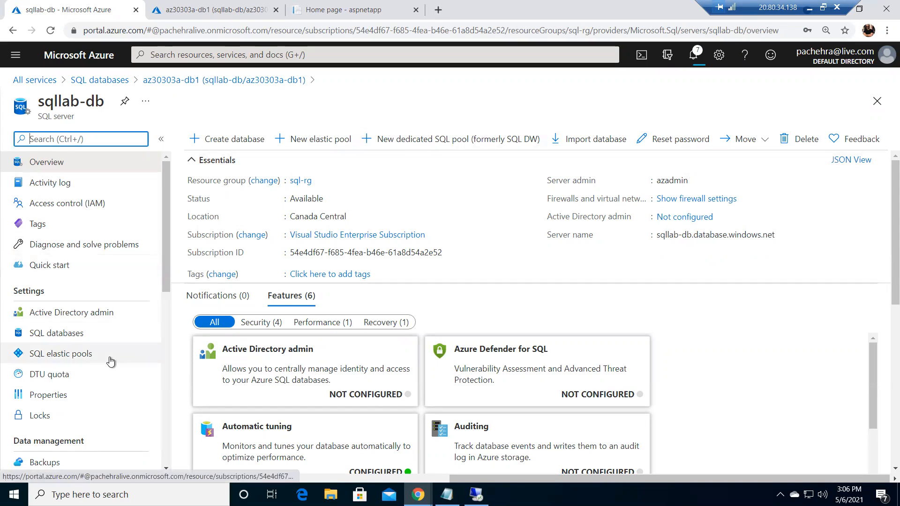
# Examine the sqllab-db server's firewall, elastic pools, Active Directory admin and other settings pages
pyautogui.moveTo(167, 269); pyautogui.dragTo(161, 353)
pyautogui.click(86, 399)
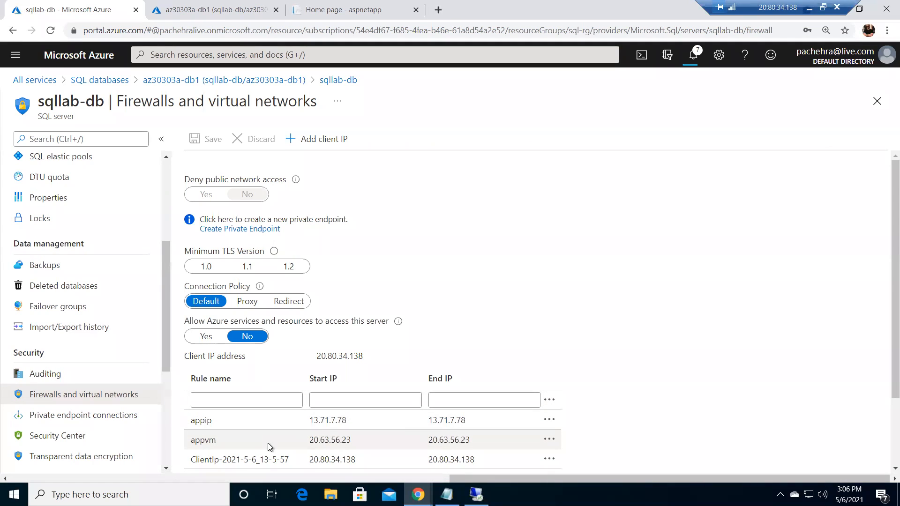
pyautogui.scroll(-2, 607, 308)
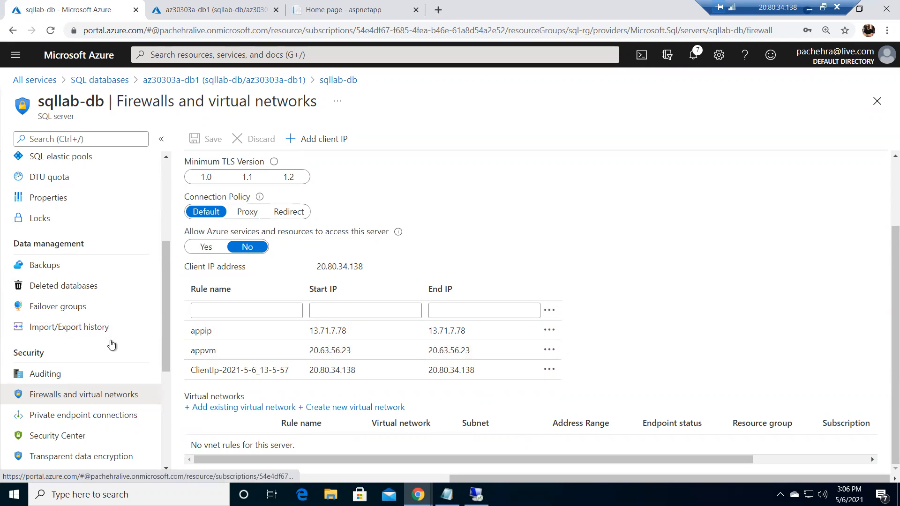
pyautogui.scroll(4, 111, 345)
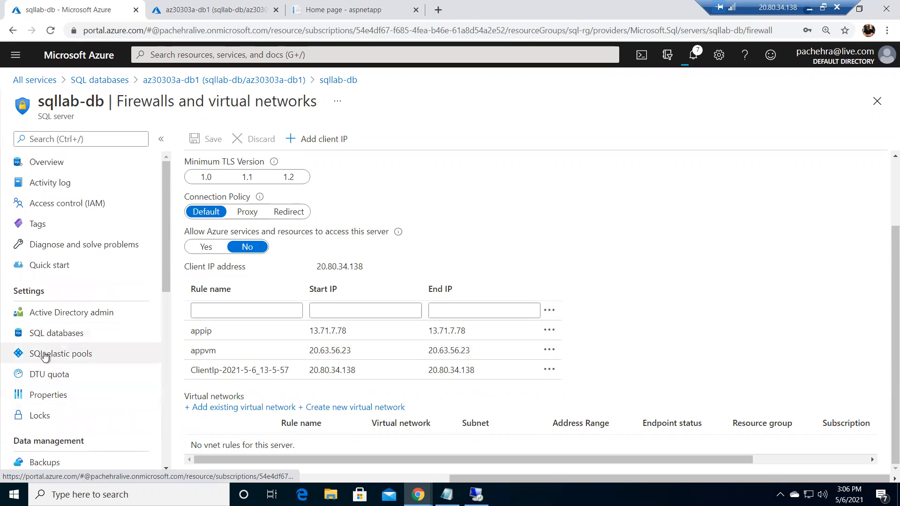
pyautogui.click(45, 355)
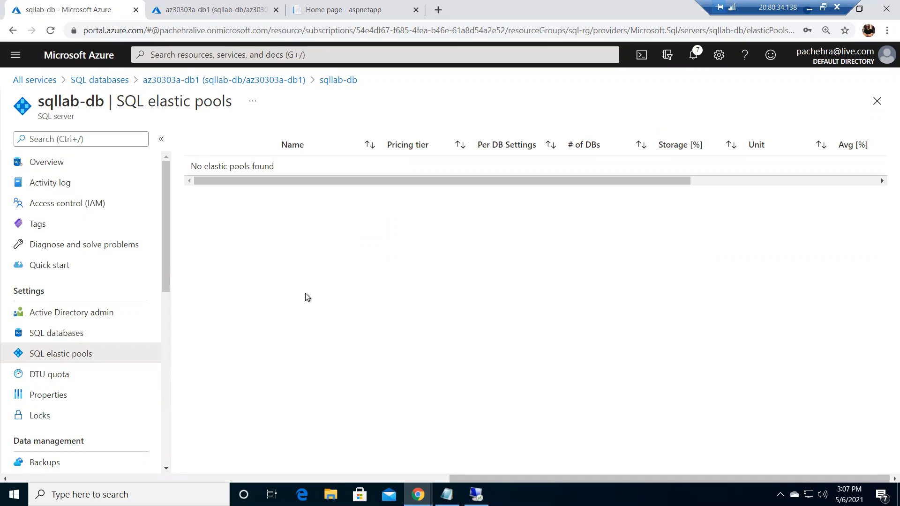
pyautogui.click(72, 321)
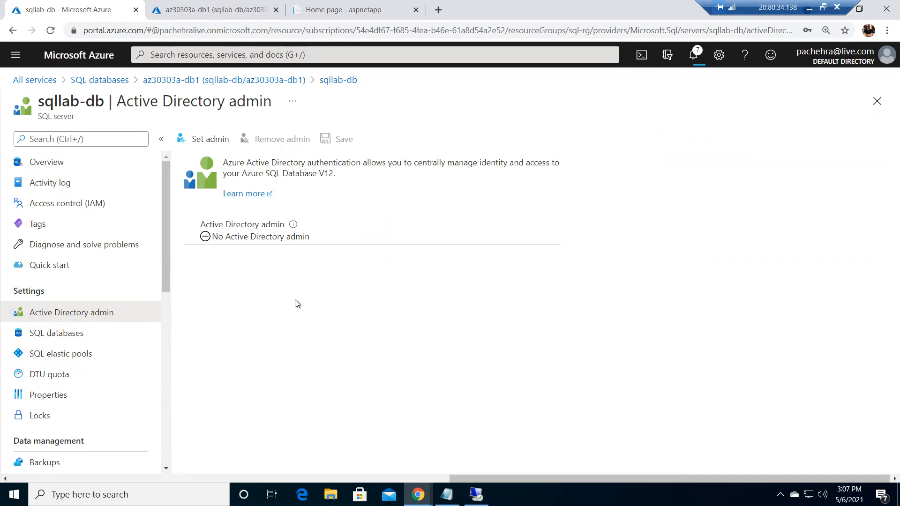
pyautogui.click(60, 167)
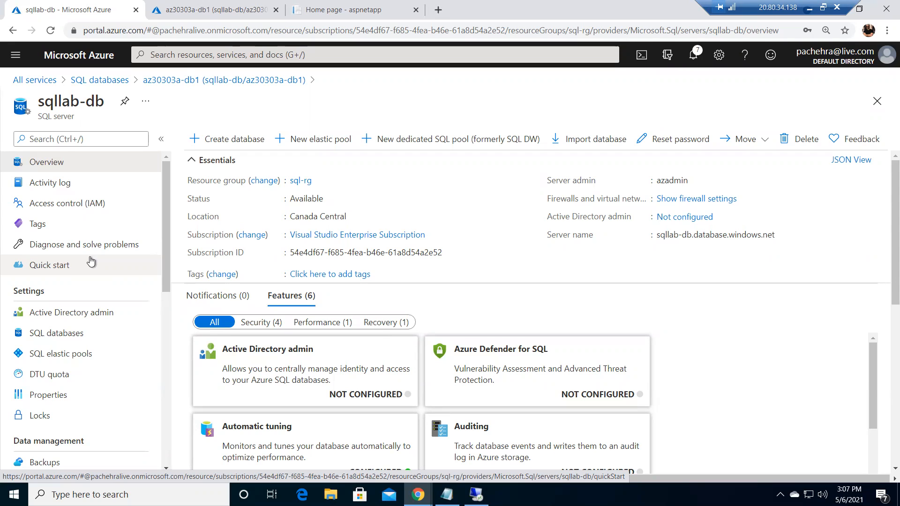
pyautogui.scroll(-4, 93, 288)
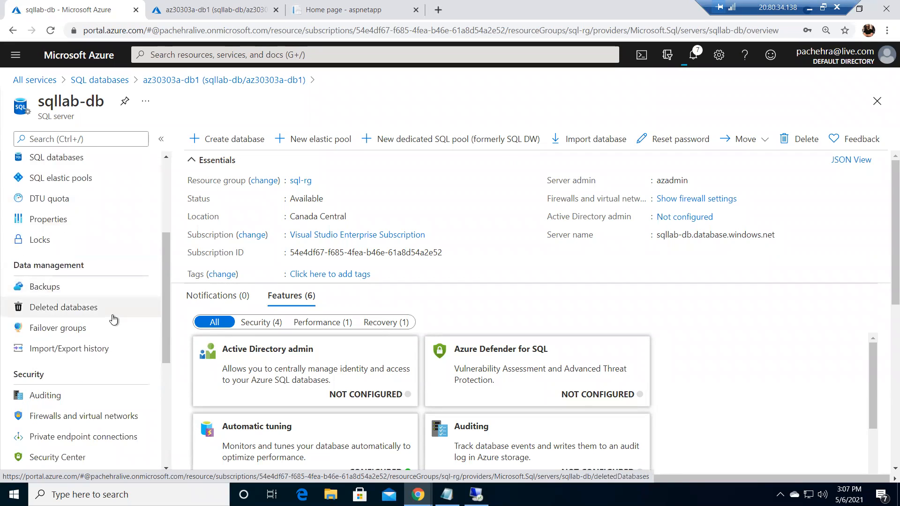
pyautogui.scroll(3, 113, 320)
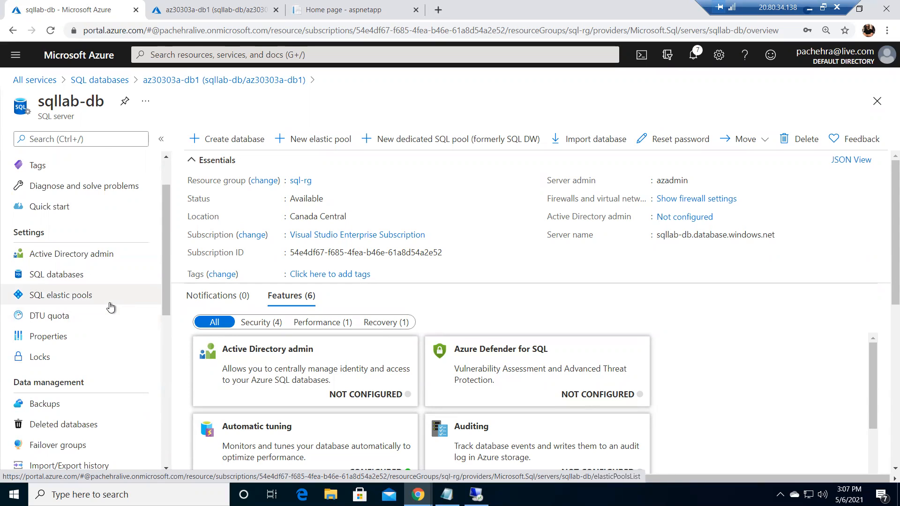
pyautogui.scroll(-4, 108, 302)
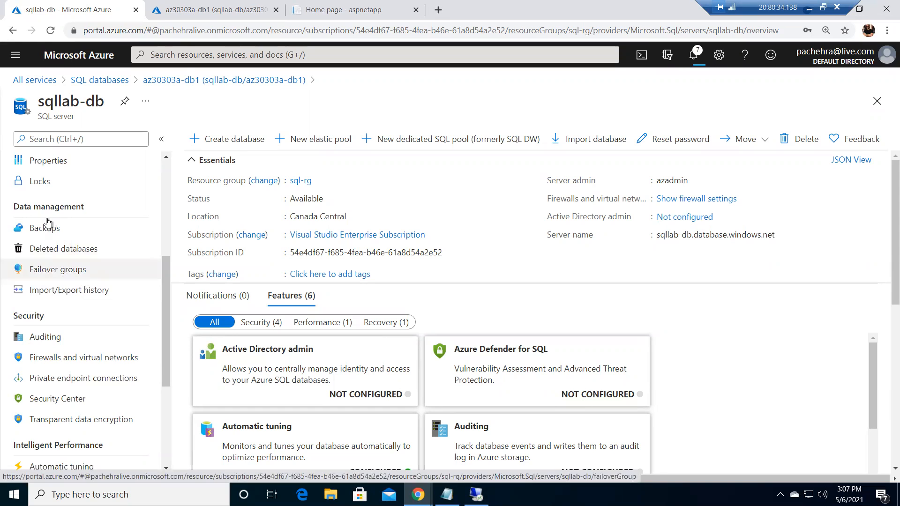
pyautogui.scroll(-4, 77, 305)
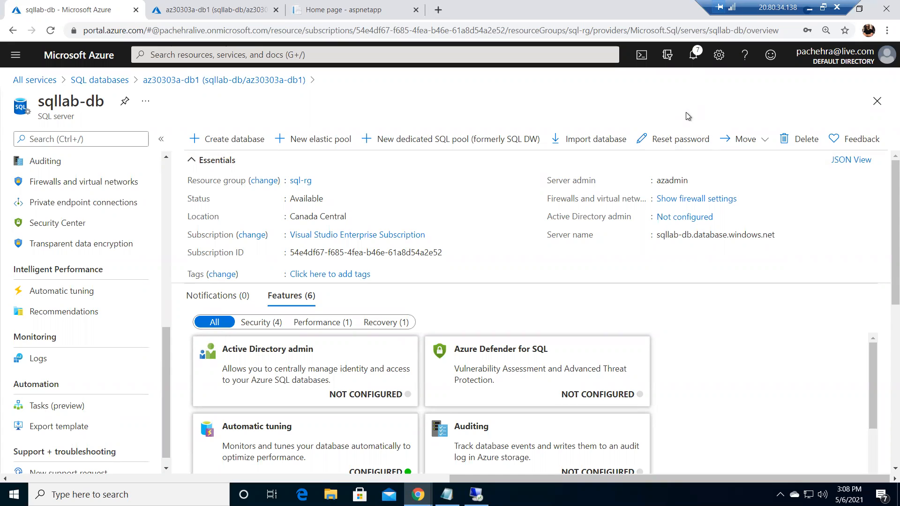
# Open the newly deployed sqldemo database and review its server firewall settings
pyautogui.click(694, 57)
pyautogui.click(614, 215)
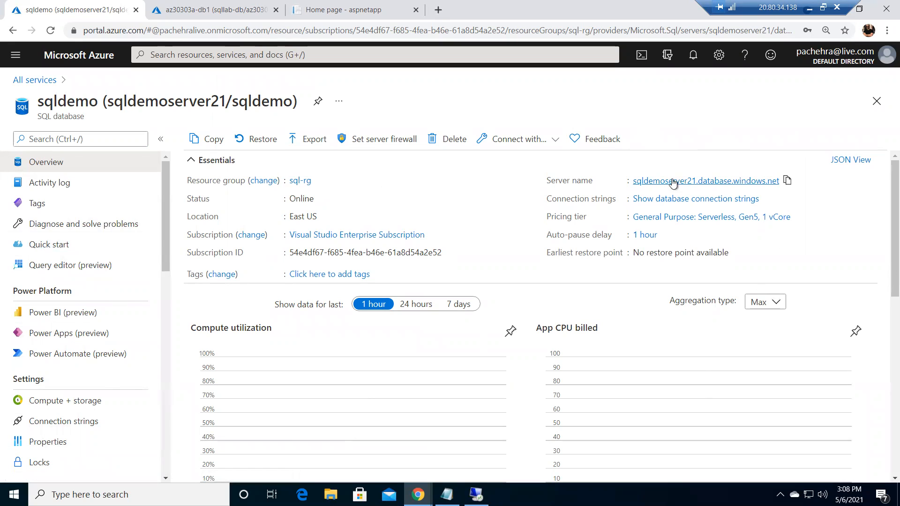
pyautogui.click(365, 147)
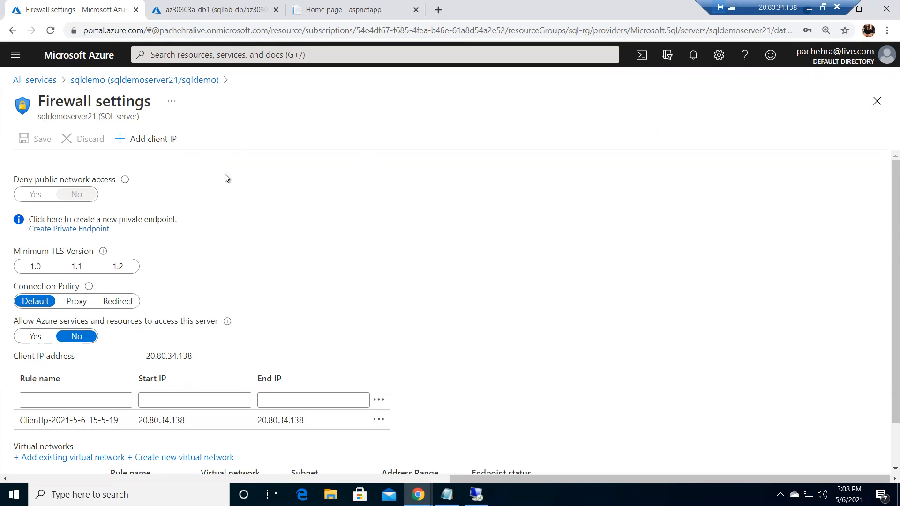
pyautogui.click(877, 101)
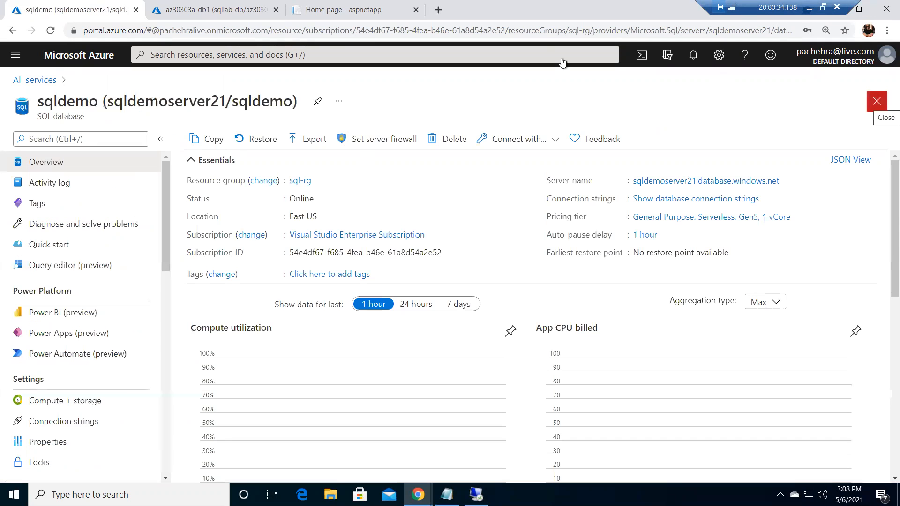
# Sign in to the sqldemo Query editor and run a pasted SELECT TOP 20 query joining SalesLT.ProductCategory and SalesLT.Product
pyautogui.click(58, 272)
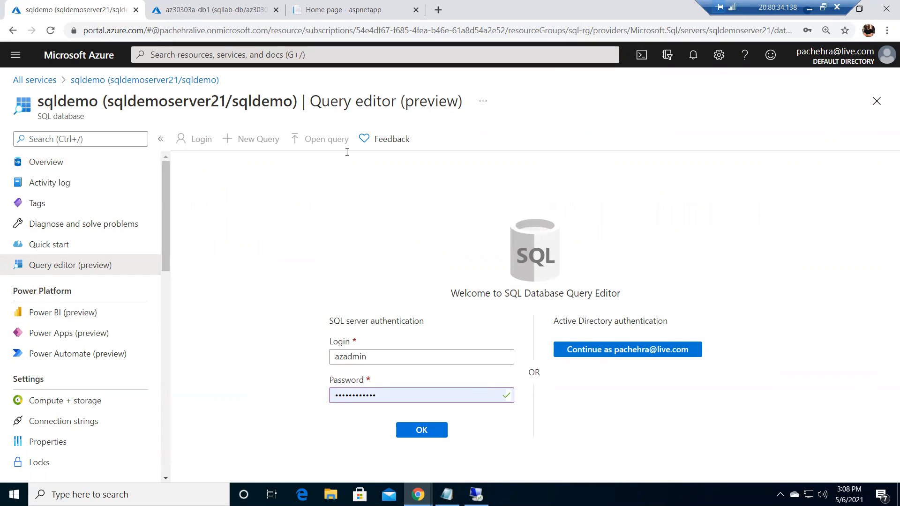
pyautogui.click(427, 433)
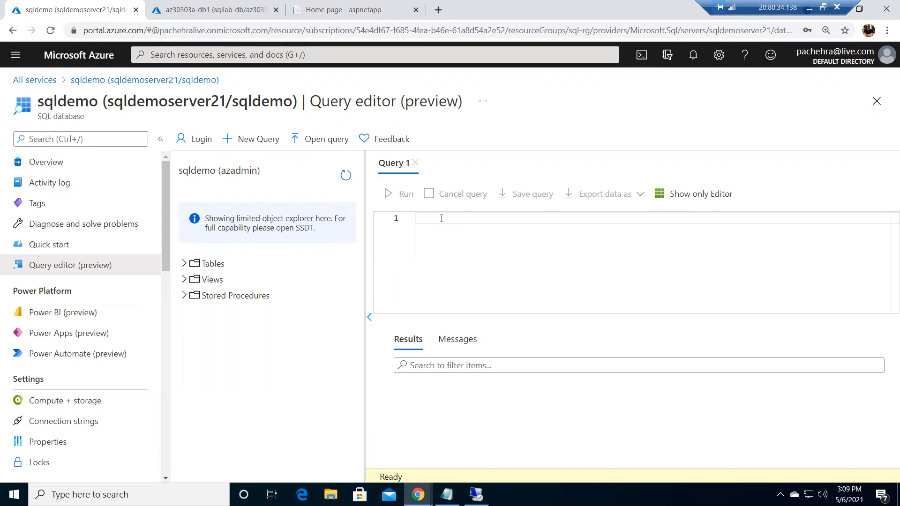
pyautogui.write('SELECT TOP 20 pc.Name as CategoryName, p.name as ProductName FROM SalesLT.ProductCategory pc JOIN SalesLT.Product p ON pc.productcategoryid = p.productcategoryid;')
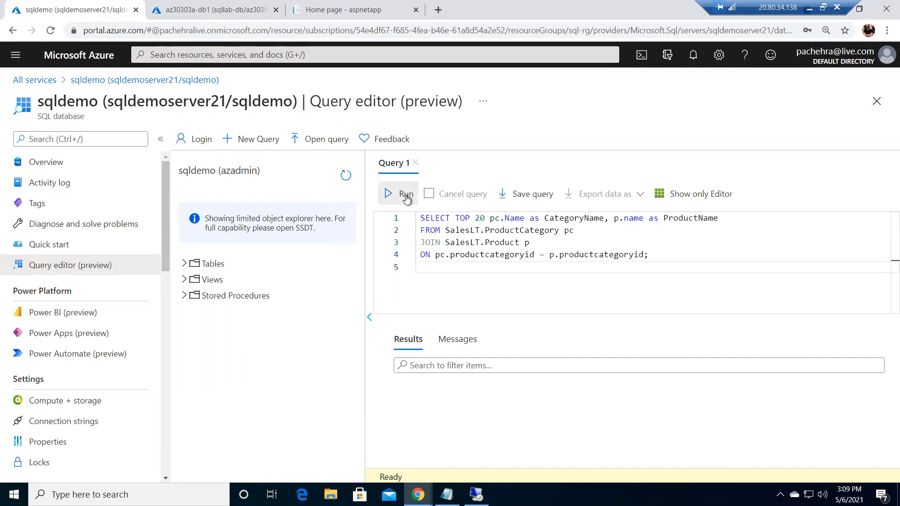
pyautogui.click(405, 195)
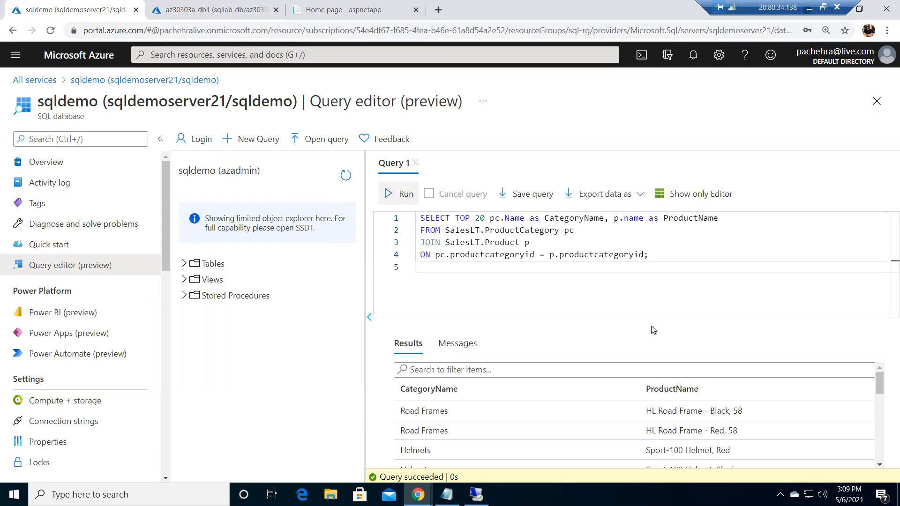
# Browse the query results
pyautogui.click(160, 139)
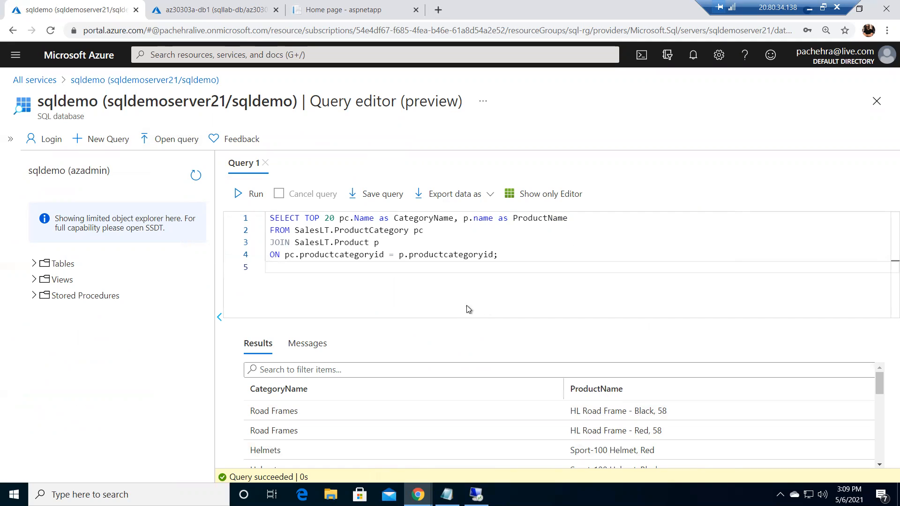
pyautogui.scroll(-5, 676, 415)
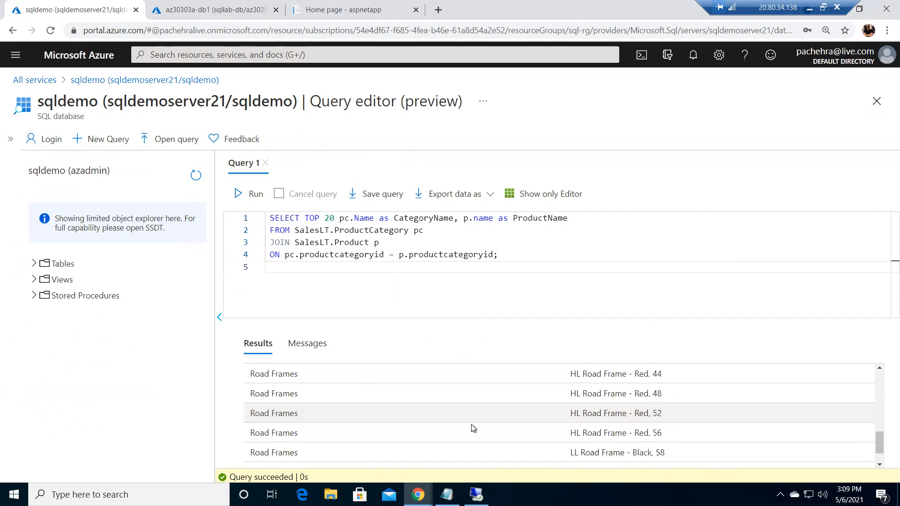
pyautogui.scroll(-1, 462, 426)
pyautogui.scroll(5, 442, 396)
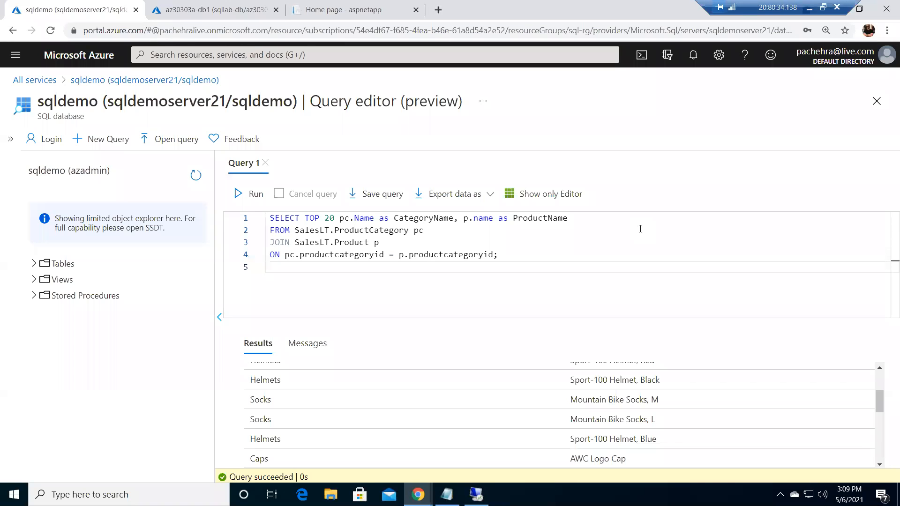
# Open Cloud Shell in Bash and create a directory named demo
pyautogui.click(642, 56)
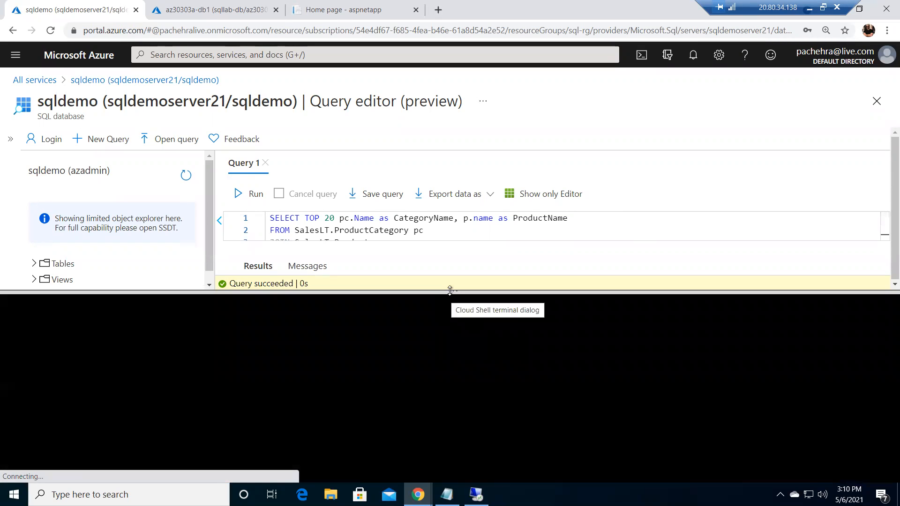
pyautogui.moveTo(466, 168); pyautogui.dragTo(466, 169)
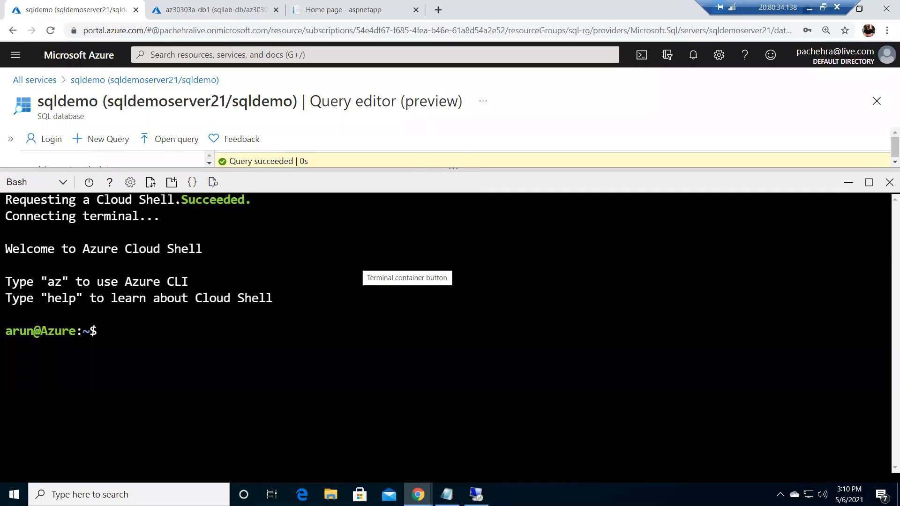
pyautogui.write('mkdir ')
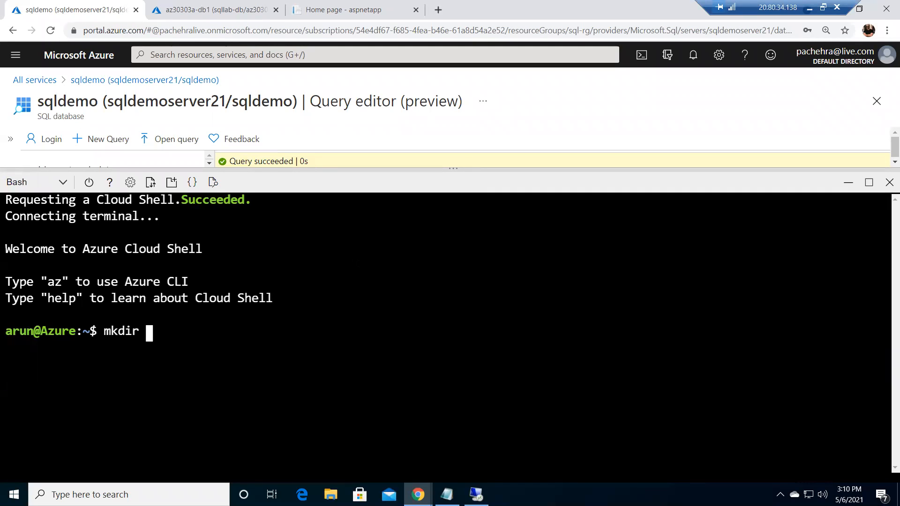
pyautogui.write('demo')
pyautogui.press('Return')
# Change into the demo directory and create a new .NET console project with dotnet new console
pyautogui.write('cd d')
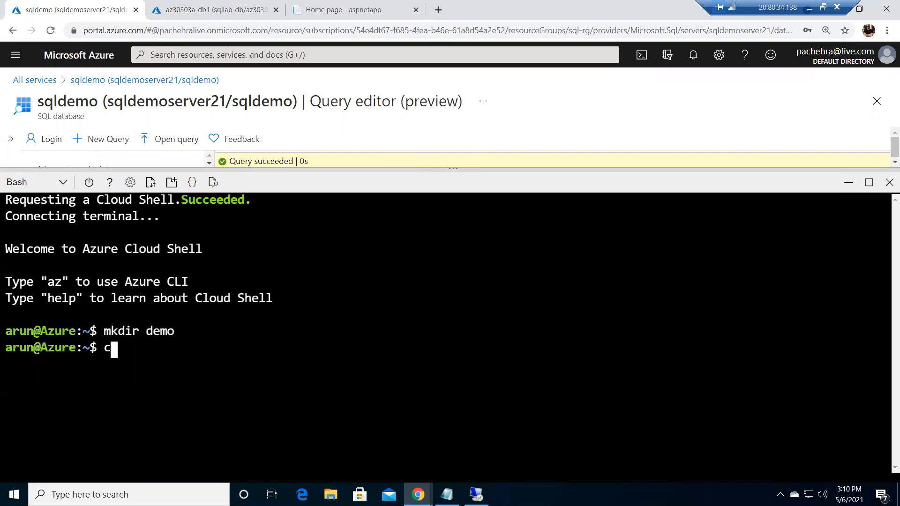
pyautogui.press('Tab')
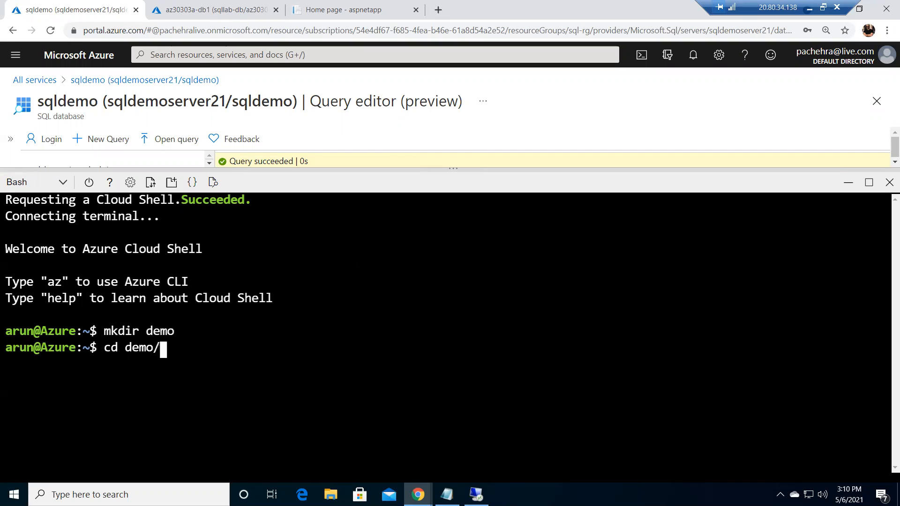
pyautogui.press('Return')
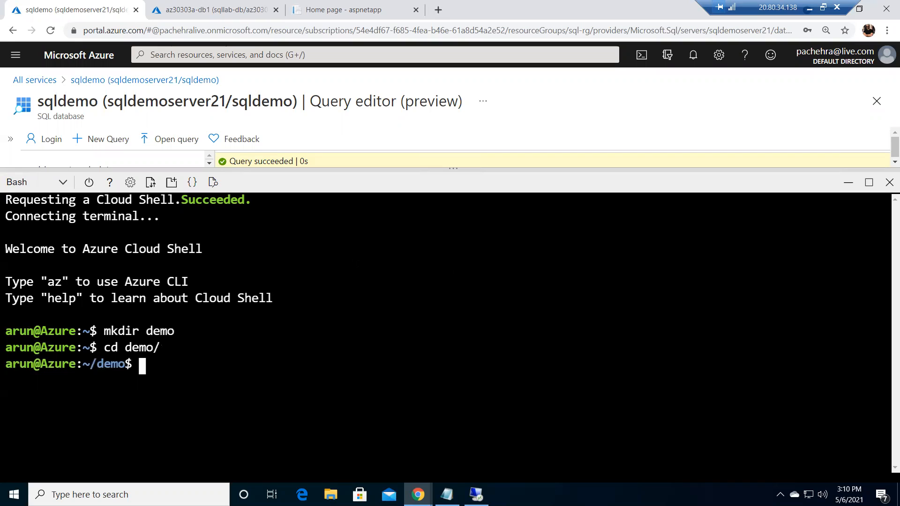
pyautogui.write('dotnet new co')
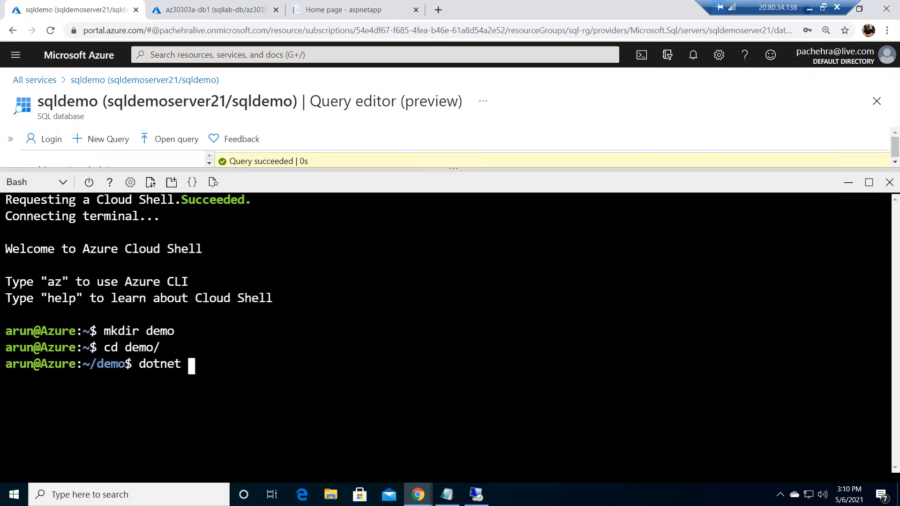
pyautogui.write('nsole')
pyautogui.press('Return')
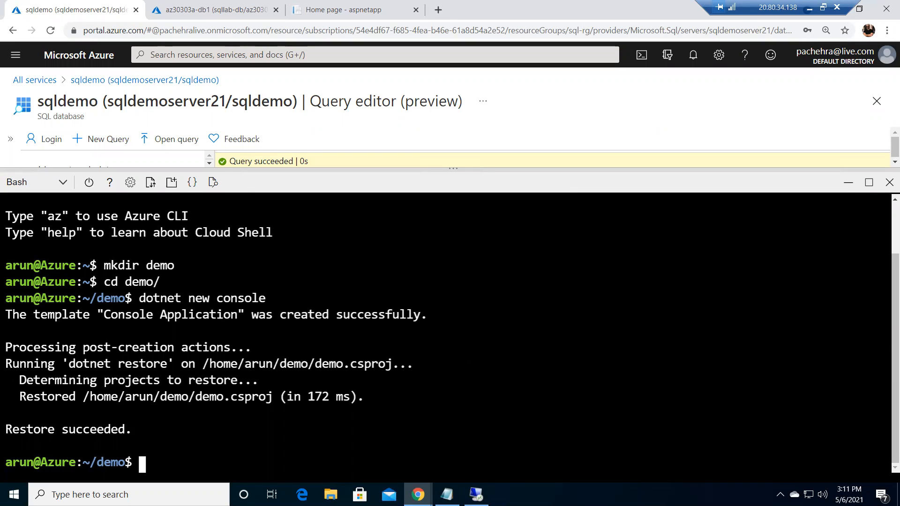
# List the project files and open Program.cs in vim
pyautogui.write('ls')
pyautogui.press('Return')
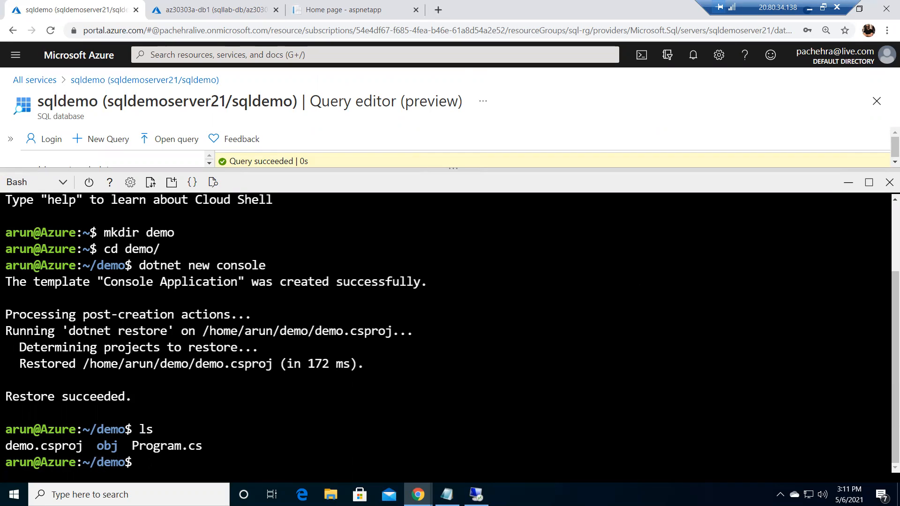
pyautogui.write('vim Pr')
pyautogui.press('Tab')
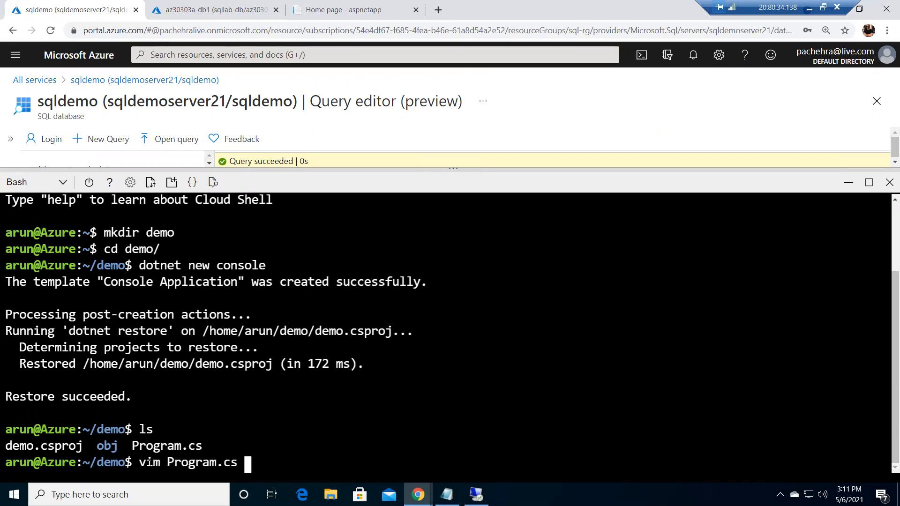
pyautogui.press('Return')
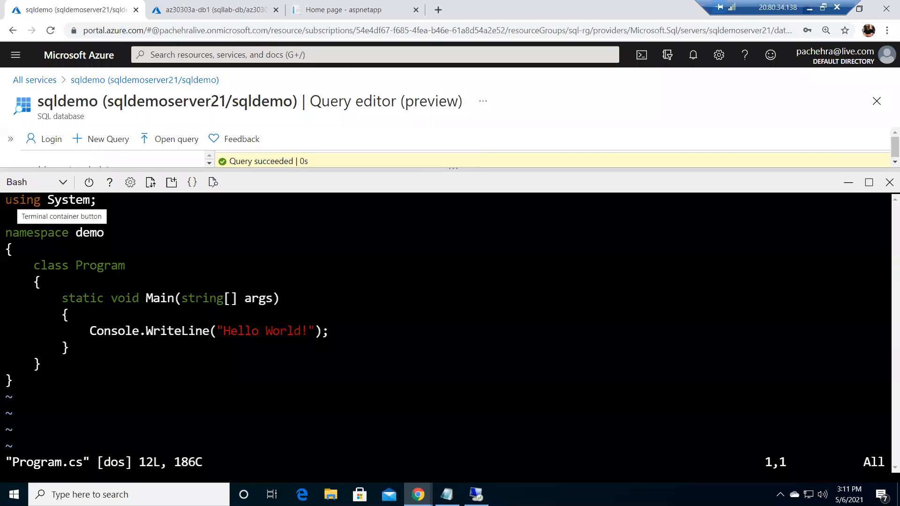
# Clear Program.cs and paste an ItemGroup with a System.Data.SqlClient 4.6.0 package reference
pyautogui.press('i')
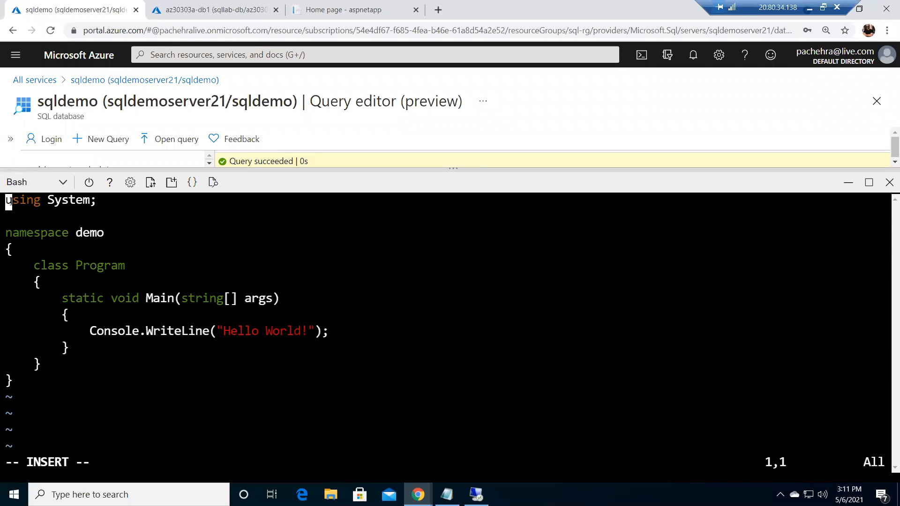
pyautogui.press('Delete')
pyautogui.press('Delete')
pyautogui.press('Delete')
pyautogui.press('Delete')
pyautogui.press('Delete')
pyautogui.press('Delete')
pyautogui.press('Delete')
pyautogui.press('Delete')
pyautogui.press('Delete')
pyautogui.press('Delete')
pyautogui.press('Delete')
pyautogui.press('Delete')
pyautogui.press('Delete')
pyautogui.press('Delete')
pyautogui.press('Delete')
pyautogui.press('Delete')
pyautogui.press('Delete')
pyautogui.press('Delete')
pyautogui.press('Delete')
pyautogui.press('Delete')
pyautogui.press('Delete')
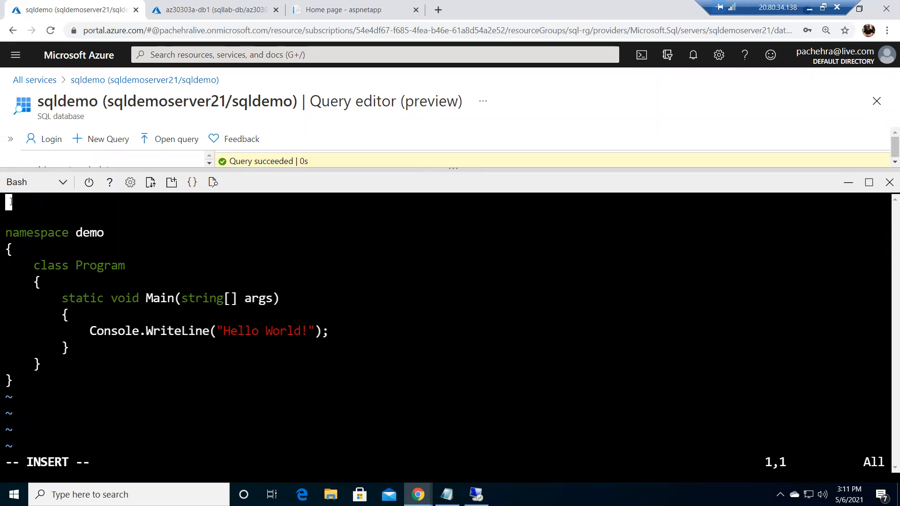
pyautogui.press('Delete')
pyautogui.press('Delete')
pyautogui.press('Delete')
pyautogui.press('Delete')
pyautogui.press('Delete')
pyautogui.press('Delete')
pyautogui.press('Delete')
pyautogui.press('Delete')
pyautogui.press('Delete')
pyautogui.press('Delete')
pyautogui.press('Delete')
pyautogui.press('Delete')
pyautogui.press('Delete')
pyautogui.press('Delete')
pyautogui.press('Delete')
pyautogui.press('Delete')
pyautogui.press('Delete')
pyautogui.press('Delete')
pyautogui.press('Delete')
pyautogui.press('Delete')
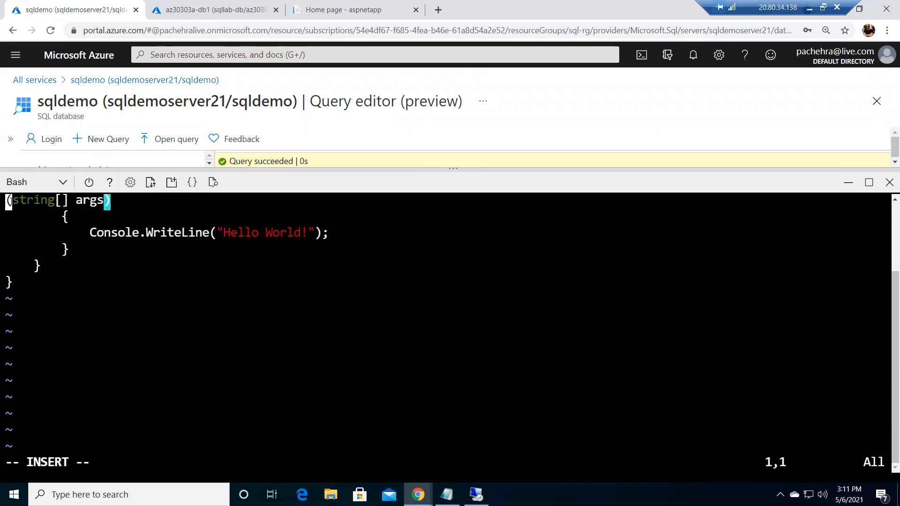
pyautogui.press('Delete')
pyautogui.press('Delete')
pyautogui.press('Delete')
pyautogui.press('Delete')
pyautogui.press('Delete')
pyautogui.press('Delete')
pyautogui.press('Delete')
pyautogui.press('Delete')
pyautogui.press('Delete')
pyautogui.press('Delete')
pyautogui.press('Delete')
pyautogui.press('Delete')
pyautogui.press('Delete')
pyautogui.press('Delete')
pyautogui.press('Delete')
pyautogui.press('Delete')
pyautogui.press('Delete')
pyautogui.press('Delete')
pyautogui.press('Delete')
pyautogui.press('Delete')
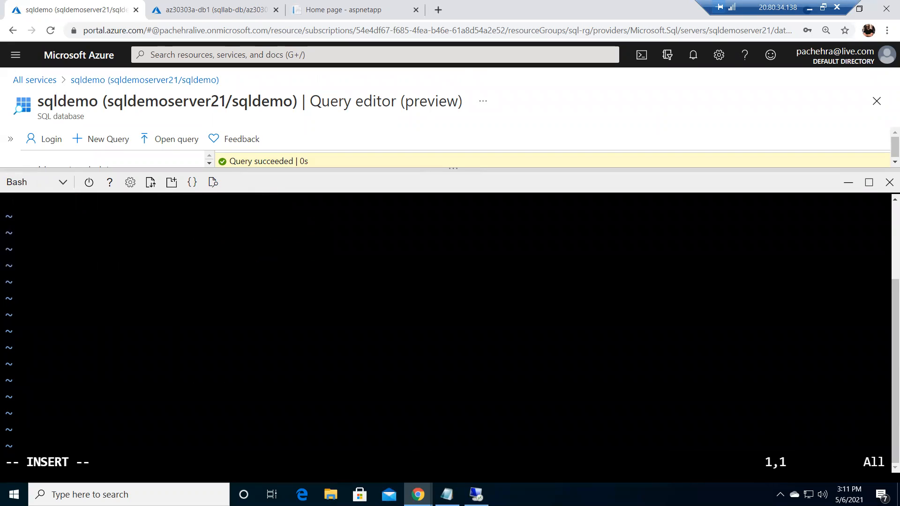
pyautogui.rightClick(11, 201)
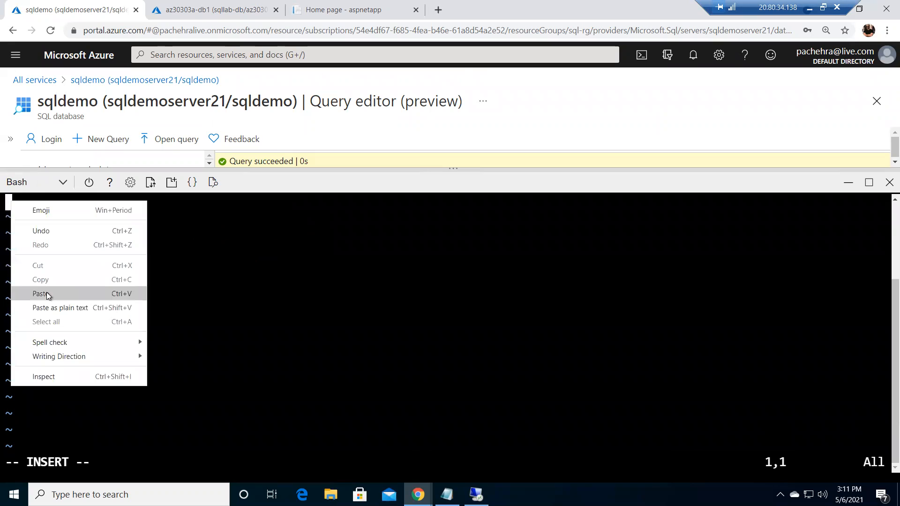
pyautogui.click(99, 293)
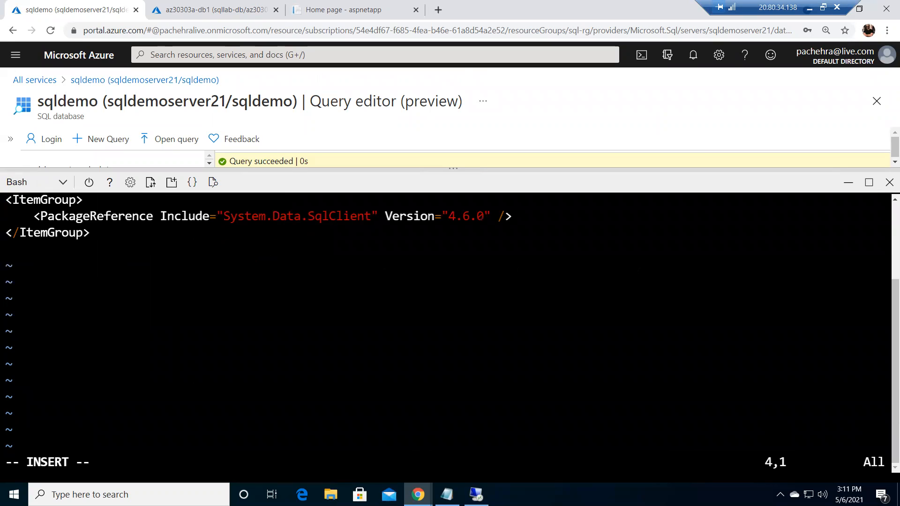
# Quit vim, discarding the unsaved changes to Program.cs
pyautogui.press('Escape')
pyautogui.write(':q')
pyautogui.press('Return')
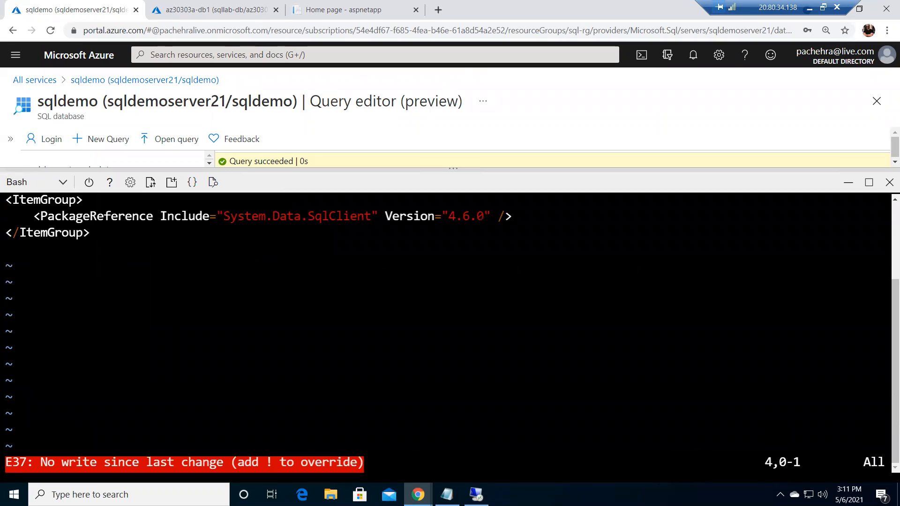
pyautogui.press('Escape')
pyautogui.press('Escape')
pyautogui.write(':')
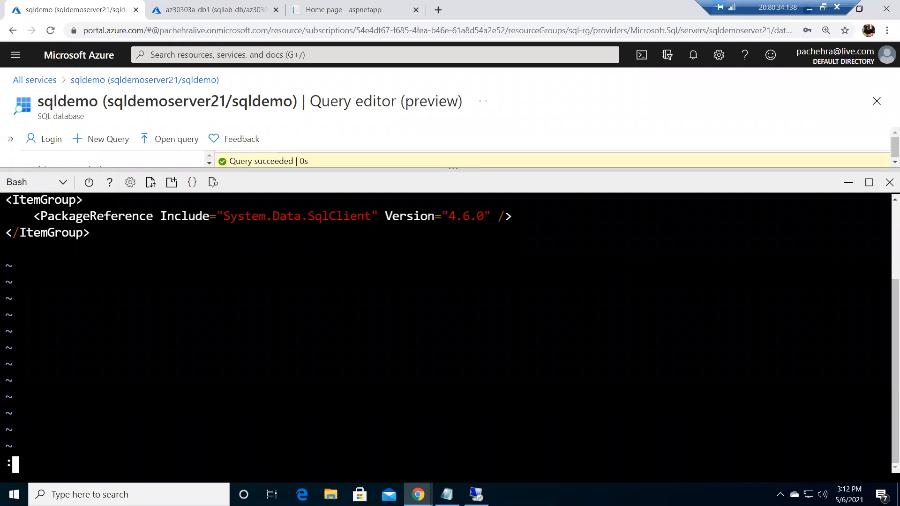
pyautogui.write('q!')
pyautogui.press('Return')
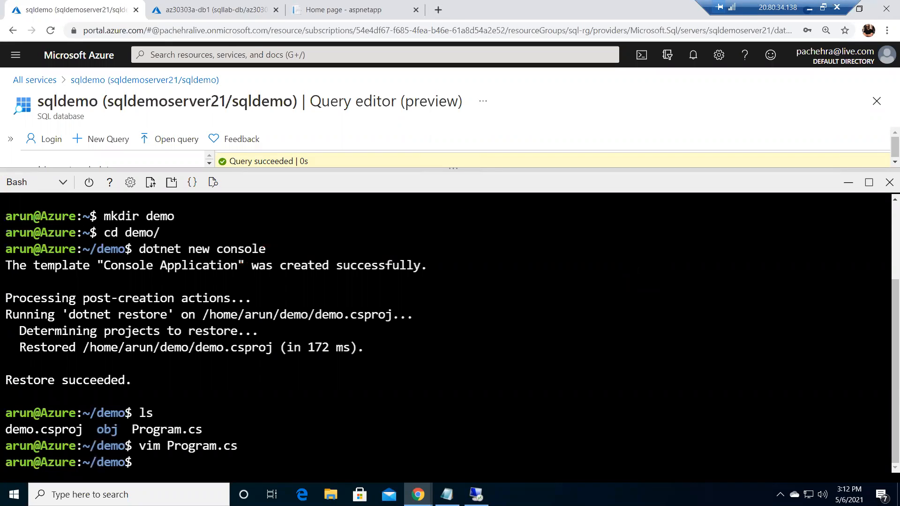
# Reopen Program.cs and replace its contents with pasted C# code that queries the database using SqlClient
pyautogui.write('vim P')
pyautogui.press('Tab')
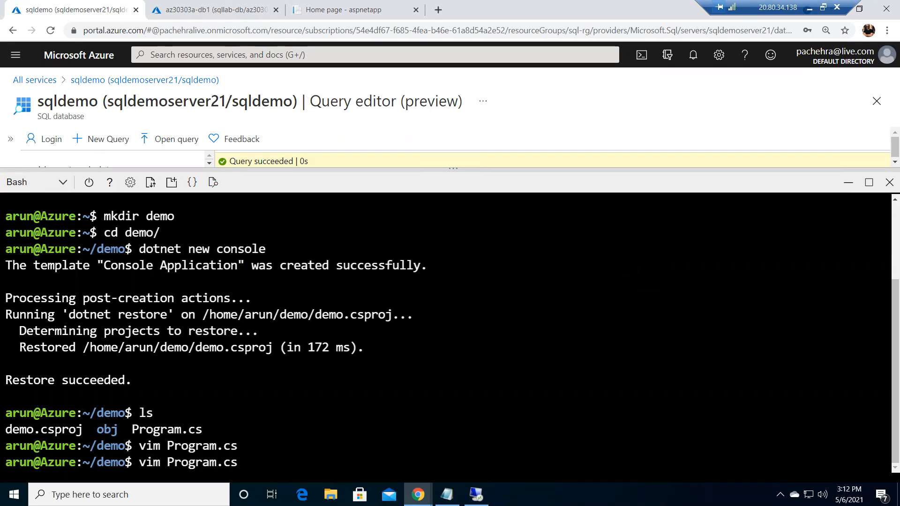
pyautogui.press('Return')
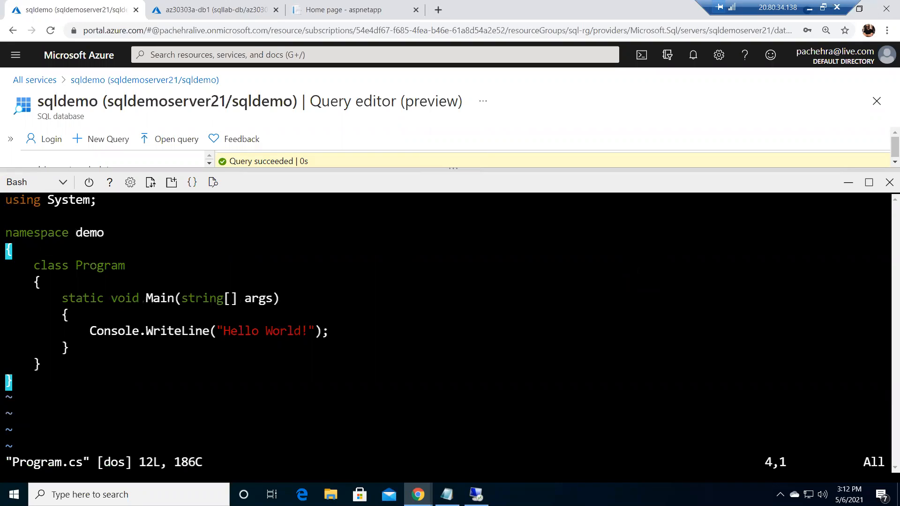
pyautogui.press('g')
pyautogui.press('g')
pyautogui.press('i')
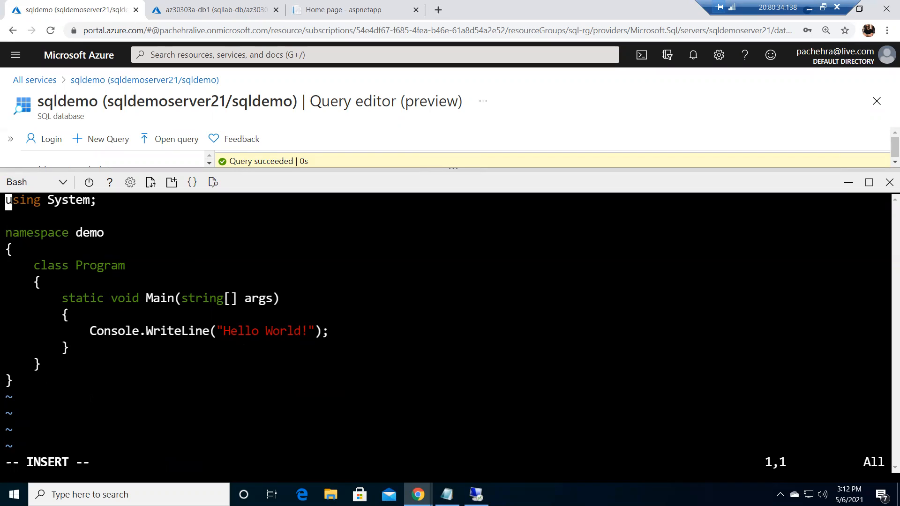
pyautogui.press('Delete')
pyautogui.press('Delete')
pyautogui.press('Delete')
pyautogui.press('Delete')
pyautogui.press('Delete')
pyautogui.press('Delete')
pyautogui.press('Delete')
pyautogui.press('Delete')
pyautogui.press('Delete')
pyautogui.press('Delete')
pyautogui.press('Delete')
pyautogui.press('Delete')
pyautogui.press('Delete')
pyautogui.press('Delete')
pyautogui.press('Delete')
pyautogui.press('Delete')
pyautogui.press('Delete')
pyautogui.press('Delete')
pyautogui.press('Delete')
pyautogui.press('Delete')
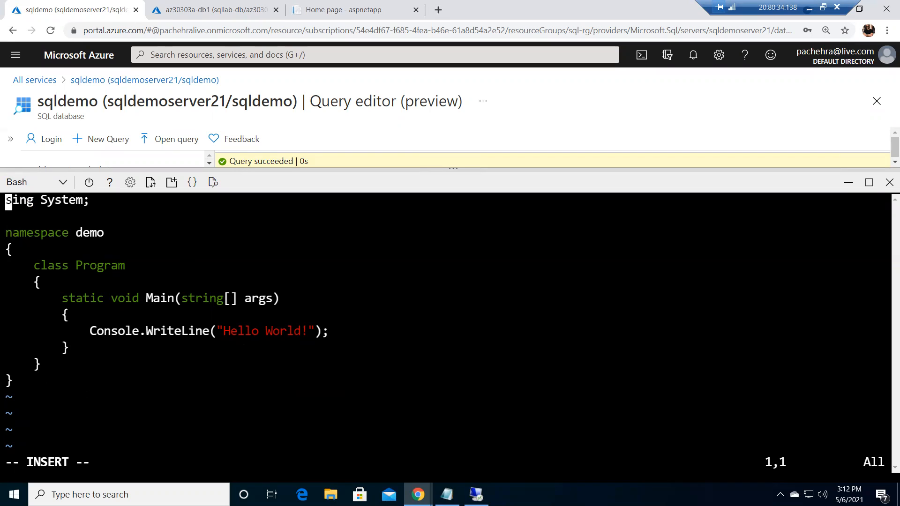
pyautogui.press('Delete')
pyautogui.press('Delete')
pyautogui.press('Delete')
pyautogui.press('Delete')
pyautogui.press('Delete')
pyautogui.press('Delete')
pyautogui.press('Delete')
pyautogui.press('Delete')
pyautogui.press('Delete')
pyautogui.press('Delete')
pyautogui.press('Delete')
pyautogui.press('Delete')
pyautogui.press('Delete')
pyautogui.press('Delete')
pyautogui.press('Delete')
pyautogui.press('Delete')
pyautogui.press('Delete')
pyautogui.press('Delete')
pyautogui.press('Delete')
pyautogui.press('Delete')
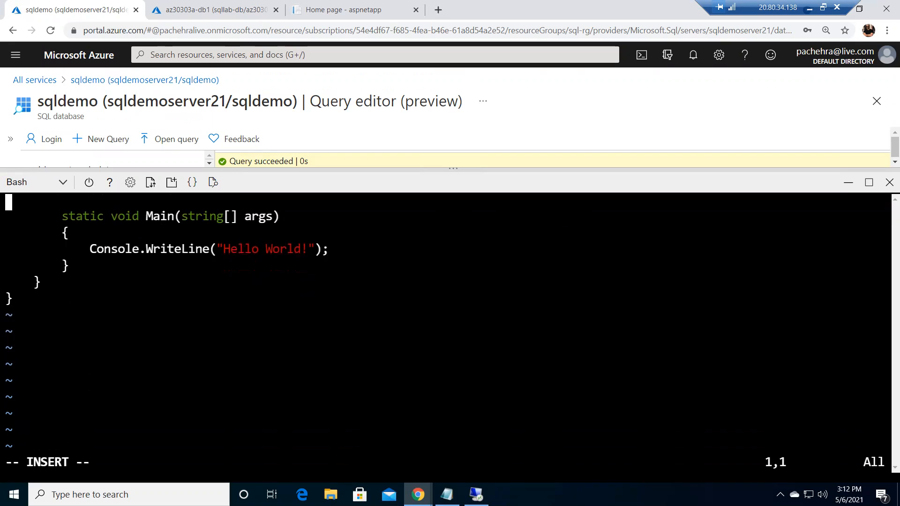
pyautogui.press('Delete')
pyautogui.press('Delete')
pyautogui.press('Delete')
pyautogui.press('Delete')
pyautogui.press('Delete')
pyautogui.press('Delete')
pyautogui.press('Delete')
pyautogui.press('Delete')
pyautogui.press('Delete')
pyautogui.press('Delete')
pyautogui.press('Delete')
pyautogui.press('Delete')
pyautogui.press('Delete')
pyautogui.press('Delete')
pyautogui.press('Delete')
pyautogui.press('Delete')
pyautogui.press('Delete')
pyautogui.press('Delete')
pyautogui.press('Delete')
pyautogui.press('Delete')
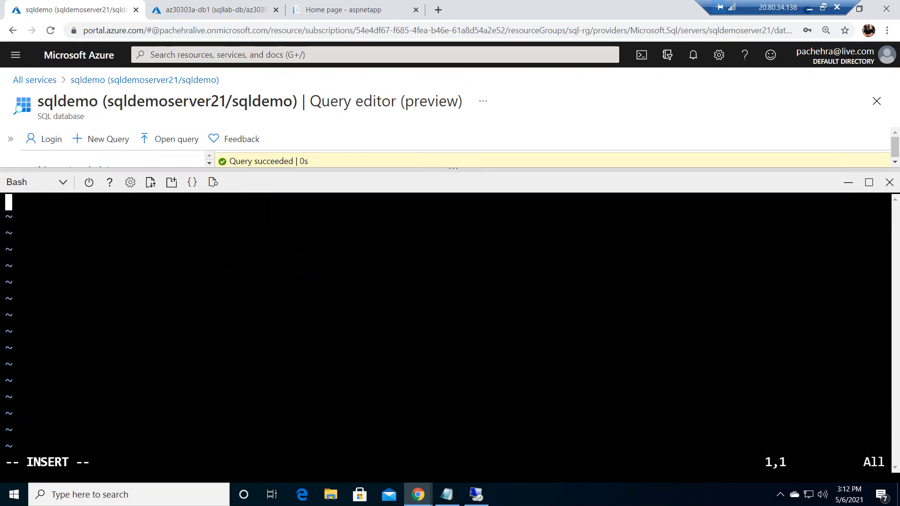
pyautogui.rightClick(26, 203)
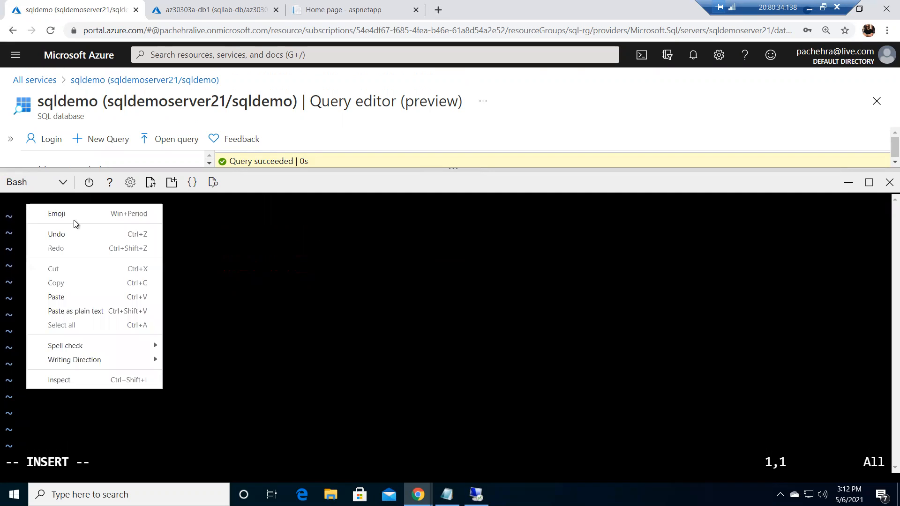
pyautogui.click(67, 299)
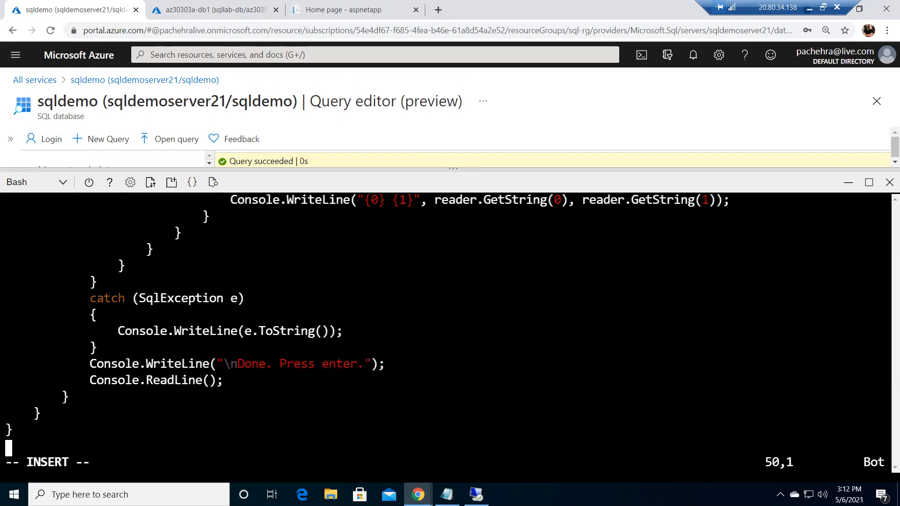
# Scroll back through the pasted code to the connection string placeholder
pyautogui.press('Up')
pyautogui.press('Up')
pyautogui.press('Up')
pyautogui.press('Up')
pyautogui.press('Up')
pyautogui.press('Up')
pyautogui.press('Up')
pyautogui.press('Up')
pyautogui.press('Up')
pyautogui.press('Up')
pyautogui.press('Up')
pyautogui.press('Up')
pyautogui.press('Up')
pyautogui.press('Up')
pyautogui.press('Up')
pyautogui.press('Up')
pyautogui.press('Up')
pyautogui.press('Up')
pyautogui.press('Up')
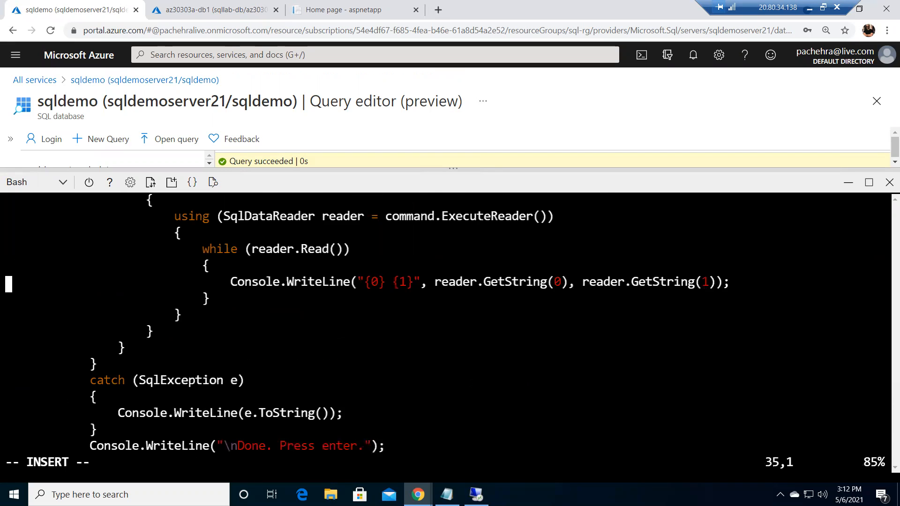
pyautogui.press('Up')
pyautogui.press('Up')
pyautogui.press('Up')
pyautogui.press('Up')
pyautogui.press('Up')
pyautogui.press('Up')
pyautogui.press('Up')
pyautogui.press('Up')
pyautogui.press('Up')
pyautogui.press('Up')
pyautogui.press('Up')
pyautogui.press('Up')
pyautogui.press('Up')
pyautogui.press('Up')
pyautogui.press('Up')
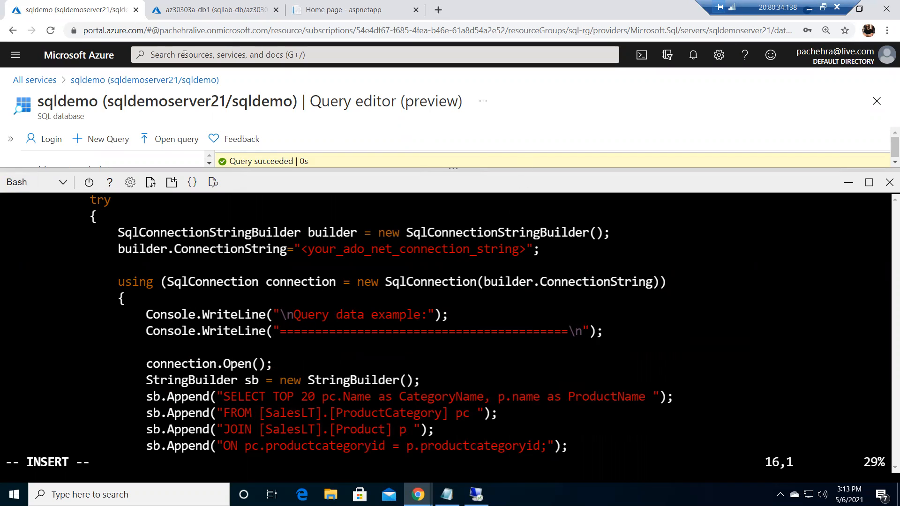
# Open the sqldemo database's connection strings and copy the ADO.NET connection string
pyautogui.click(196, 13)
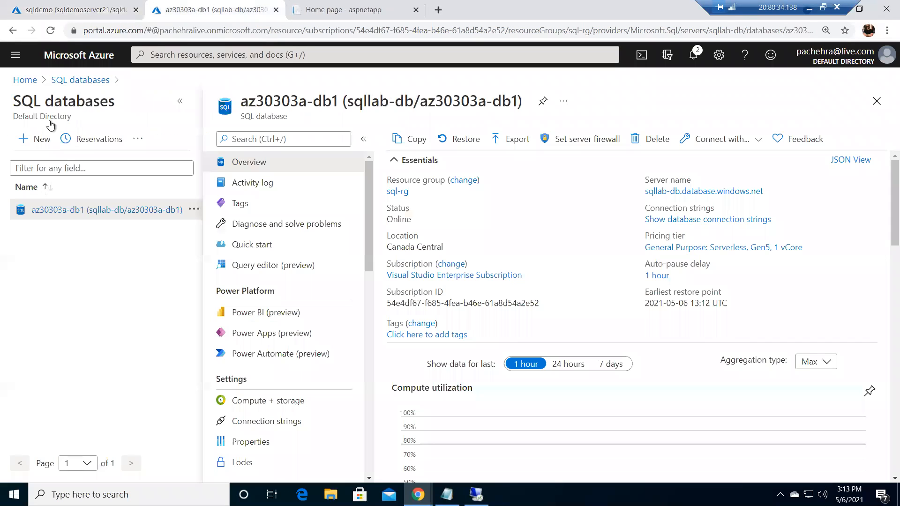
pyautogui.click(34, 80)
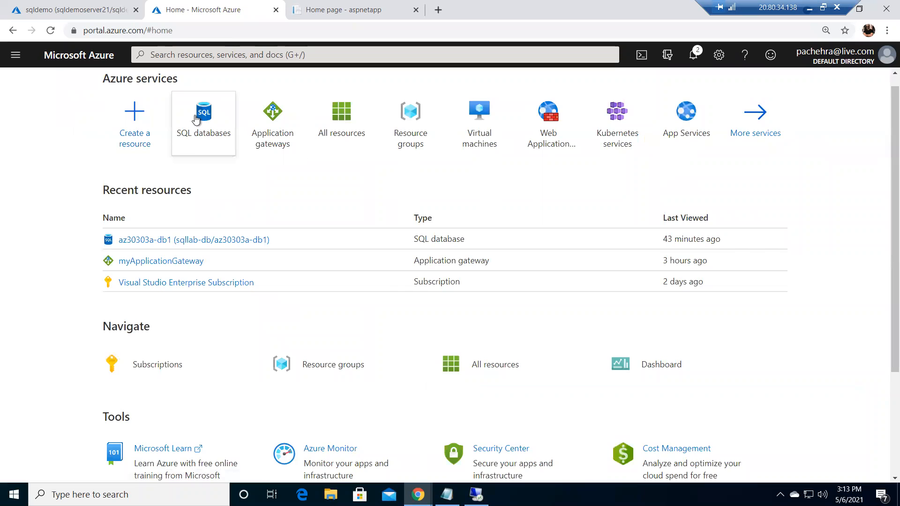
pyautogui.click(196, 119)
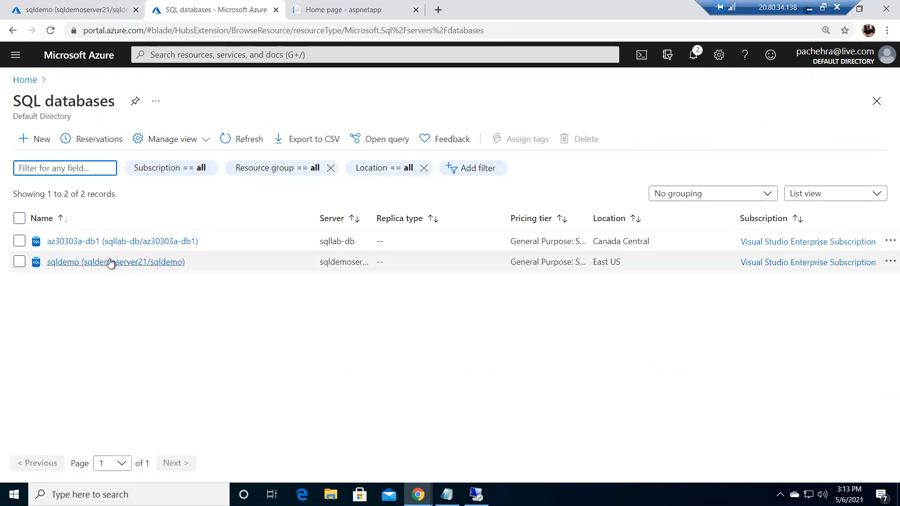
pyautogui.click(111, 262)
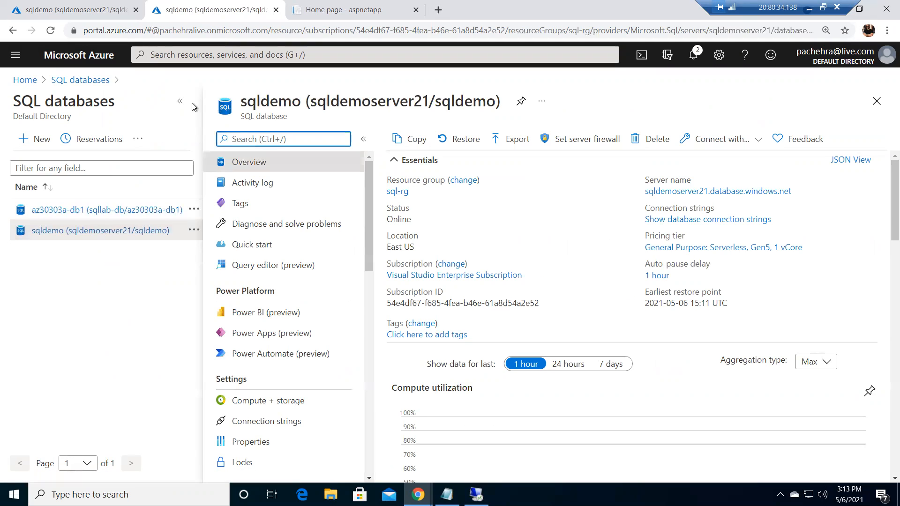
pyautogui.click(180, 101)
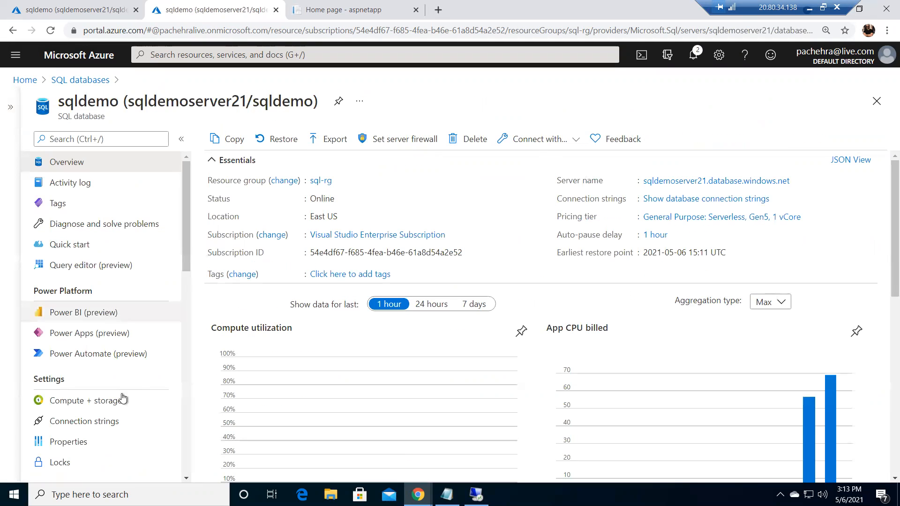
pyautogui.click(104, 422)
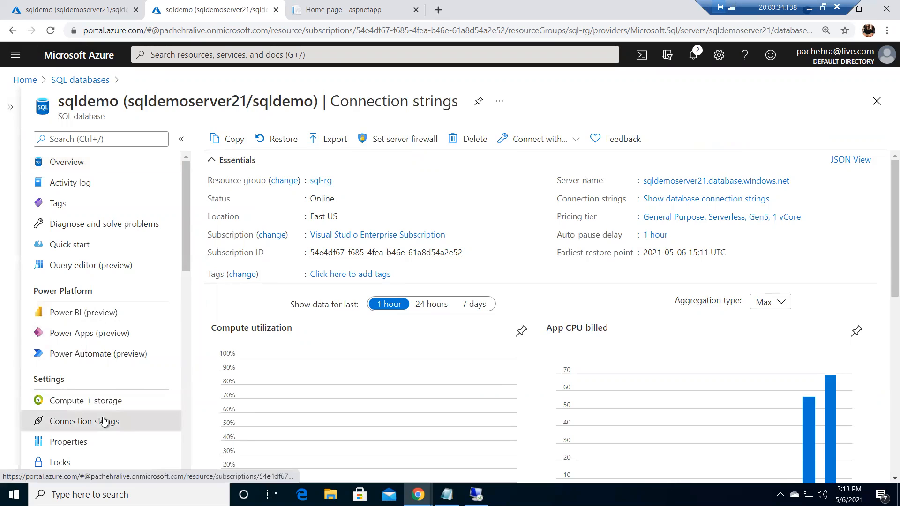
pyautogui.click(879, 261)
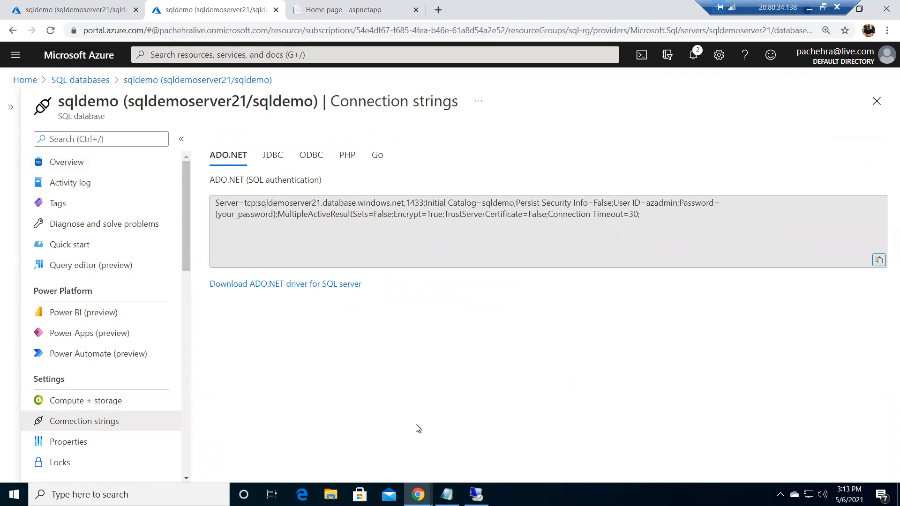
# Paste the copied ADO.NET connection string into a new Notepad document and turn on word wrap
pyautogui.press('super+r')
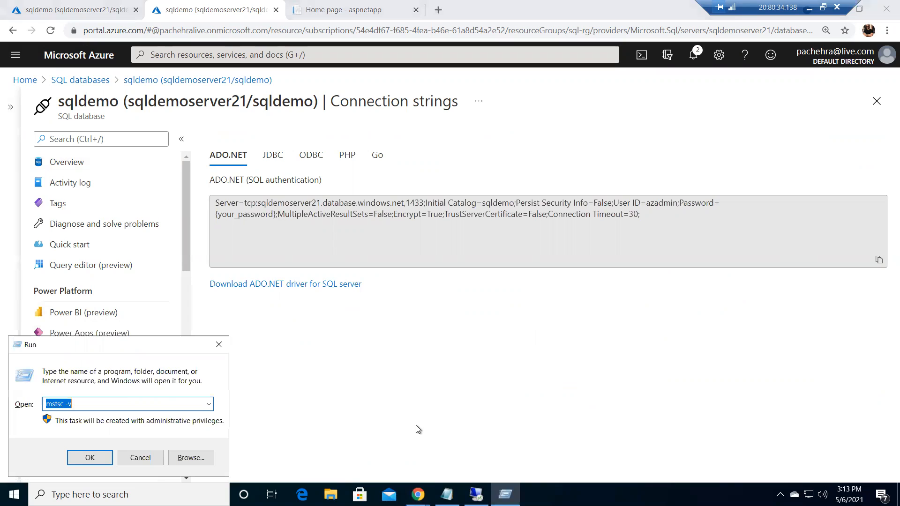
pyautogui.write('notepad')
pyautogui.press('Return')
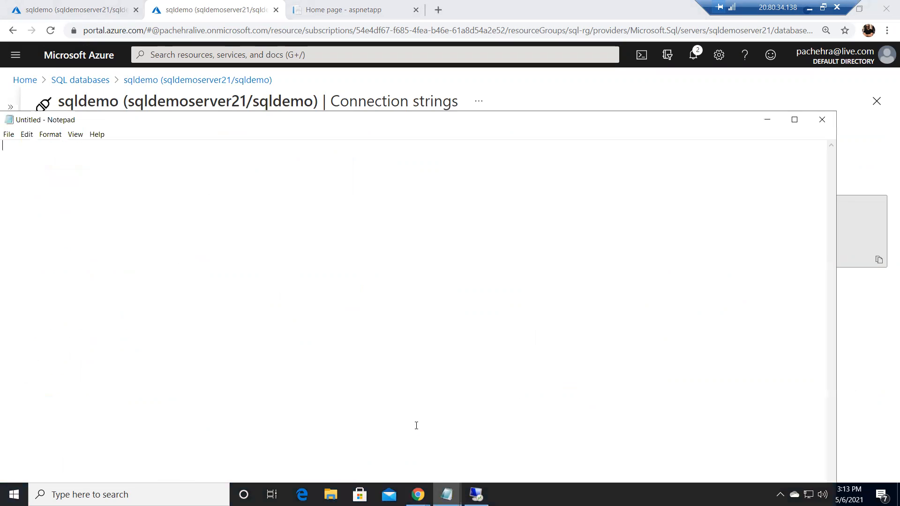
pyautogui.write('v')
pyautogui.hotkey('ctrl', 'z')
pyautogui.hotkey('ctrl', 'v')
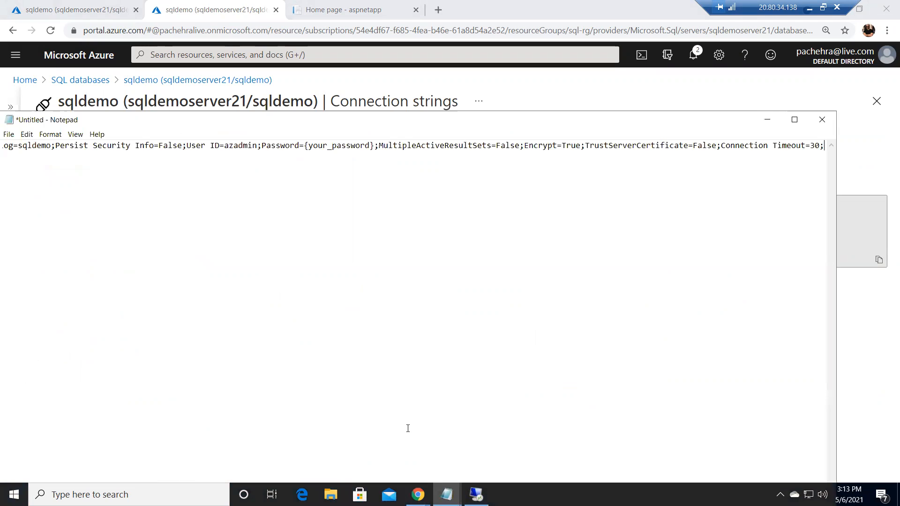
pyautogui.click(50, 135)
pyautogui.click(75, 145)
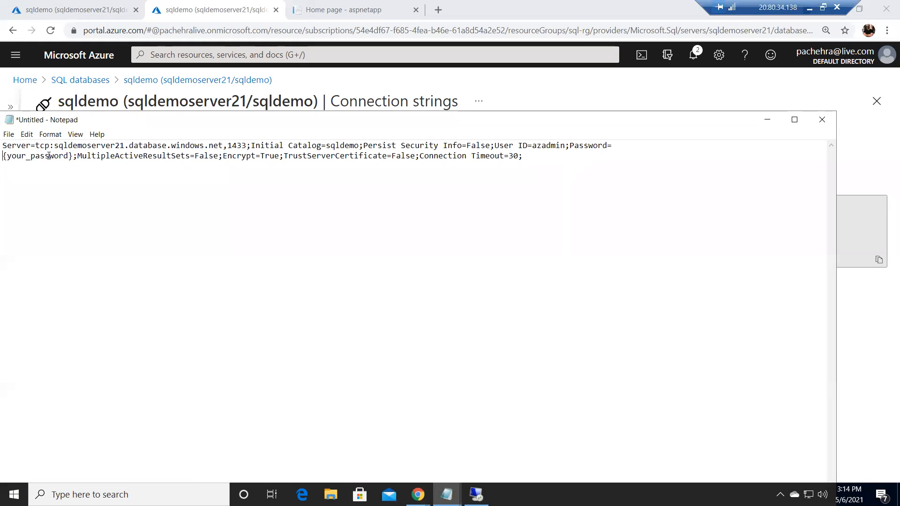
# Replace the password placeholder in the connection string with the database admin password
pyautogui.moveTo(49, 156); pyautogui.dragTo(69, 156)
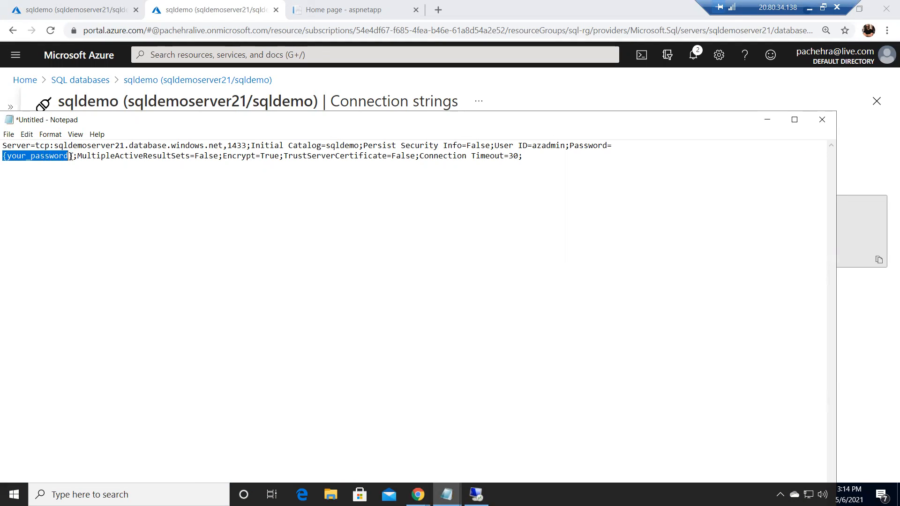
pyautogui.write('Password')
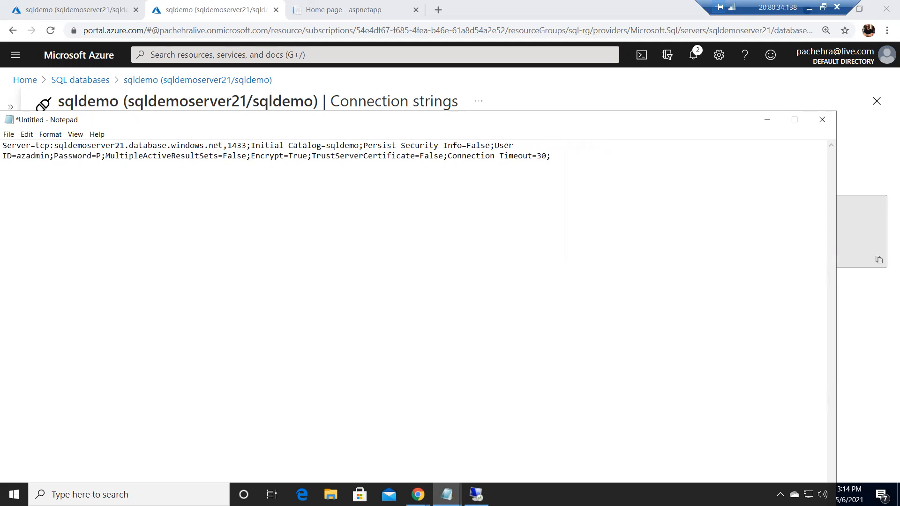
pyautogui.write('@123')
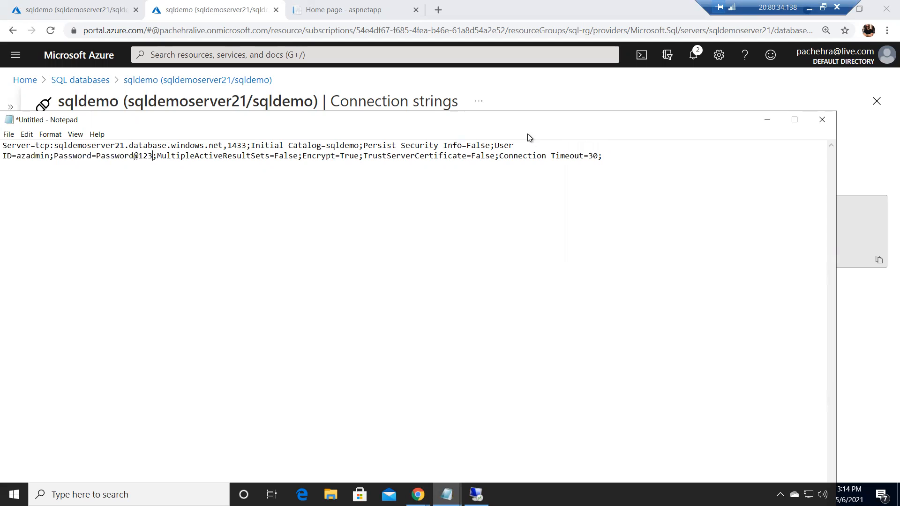
# Copy the whole edited connection string
pyautogui.moveTo(603, 155); pyautogui.dragTo(7, 147)
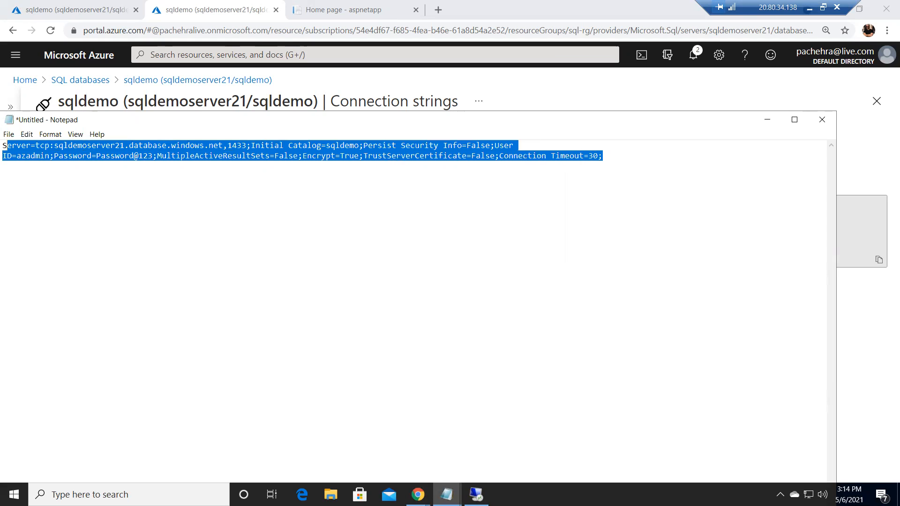
pyautogui.rightClick(86, 153)
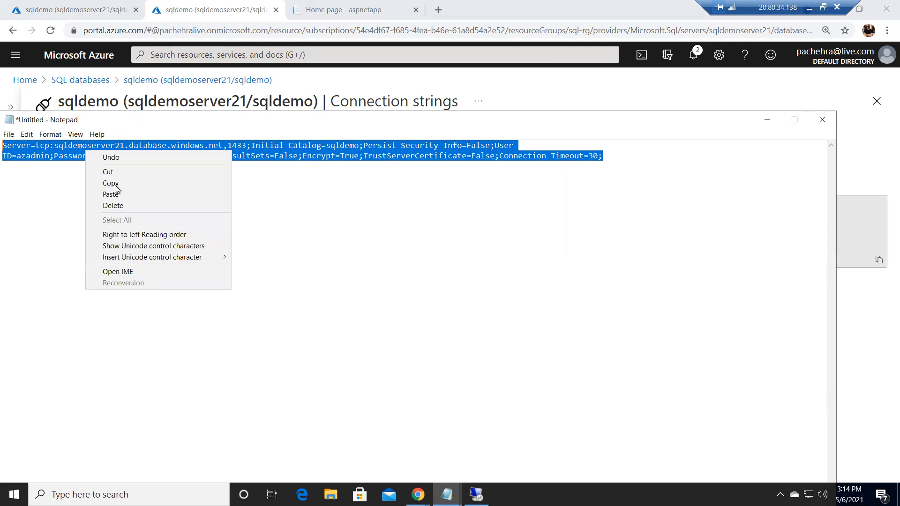
pyautogui.click(108, 183)
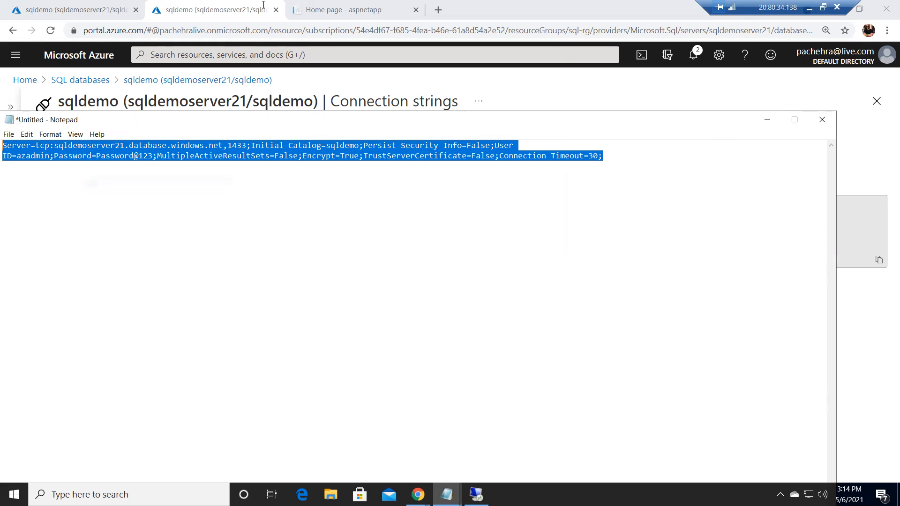
# Replace the connection string placeholder in Program.cs with the pasted connection string
pyautogui.click(71, 10)
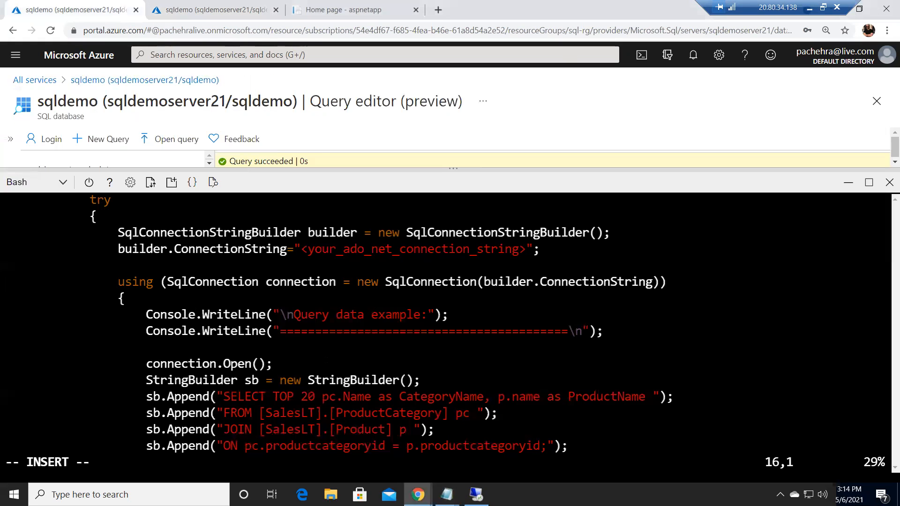
pyautogui.press('Up')
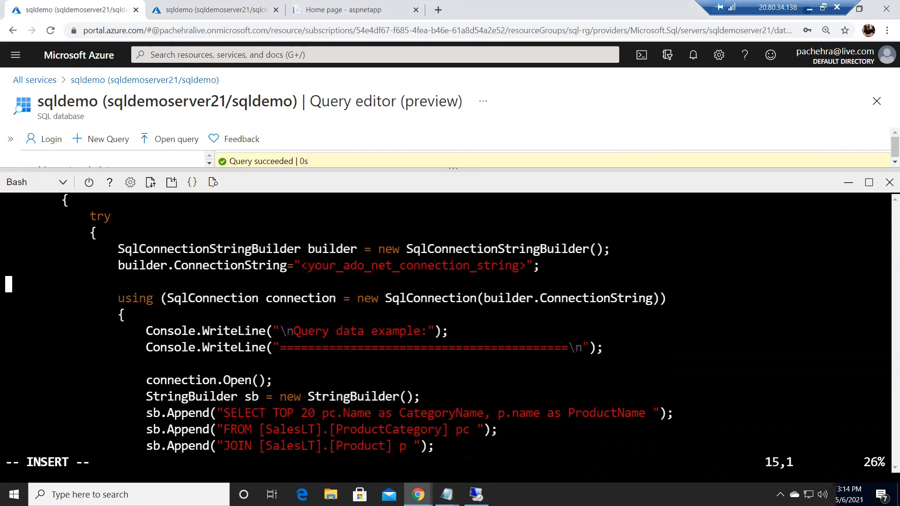
pyautogui.press('Up')
pyautogui.press('Right')
pyautogui.press('Right')
pyautogui.press('Right')
pyautogui.press('Right')
pyautogui.press('Right')
pyautogui.press('Right')
pyautogui.press('Right')
pyautogui.press('Right')
pyautogui.press('Right')
pyautogui.press('Right')
pyautogui.press('Right')
pyautogui.press('Right')
pyautogui.press('Right')
pyautogui.press('Right')
pyautogui.press('Right')
pyautogui.press('Right')
pyautogui.press('Right')
pyautogui.press('Right')
pyautogui.press('Right')
pyautogui.press('Right')
pyautogui.press('Right')
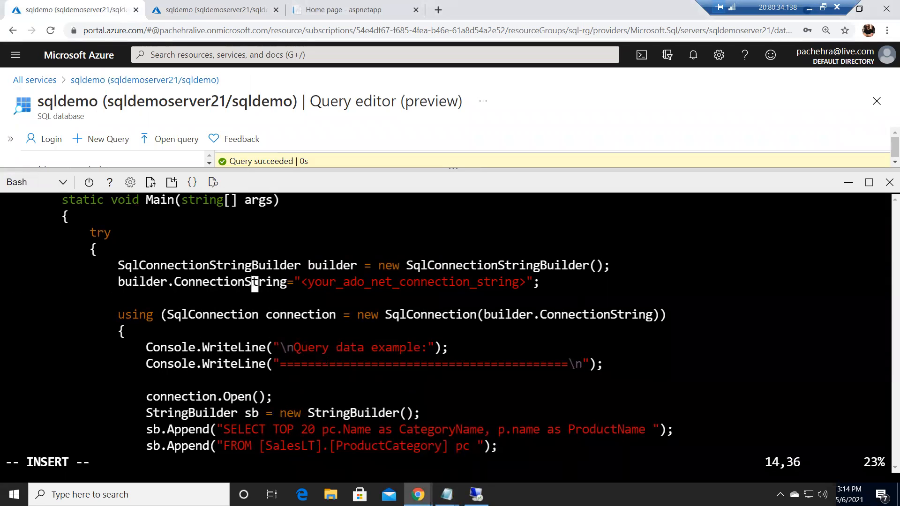
pyautogui.press('Right')
pyautogui.press('Right')
pyautogui.press('Right')
pyautogui.press('Right')
pyautogui.press('Right')
pyautogui.press('Right')
pyautogui.press('Right')
pyautogui.press('Right')
pyautogui.press('Left')
pyautogui.press('BackSpace')
pyautogui.press('BackSpace')
pyautogui.press('BackSpace')
pyautogui.press('BackSpace')
pyautogui.press('BackSpace')
pyautogui.press('BackSpace')
pyautogui.press('BackSpace')
pyautogui.press('BackSpace')
pyautogui.press('BackSpace')
pyautogui.press('BackSpace')
pyautogui.press('BackSpace')
pyautogui.press('BackSpace')
pyautogui.press('BackSpace')
pyautogui.press('BackSpace')
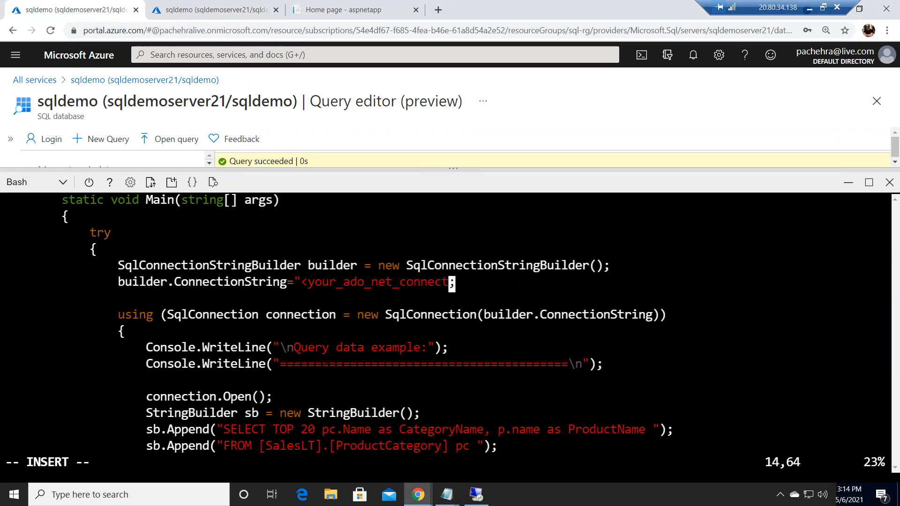
pyautogui.press('BackSpace')
pyautogui.press('BackSpace')
pyautogui.press('BackSpace')
pyautogui.press('BackSpace')
pyautogui.press('BackSpace')
pyautogui.press('BackSpace')
pyautogui.press('BackSpace')
pyautogui.press('BackSpace')
pyautogui.press('BackSpace')
pyautogui.press('BackSpace')
pyautogui.press('BackSpace')
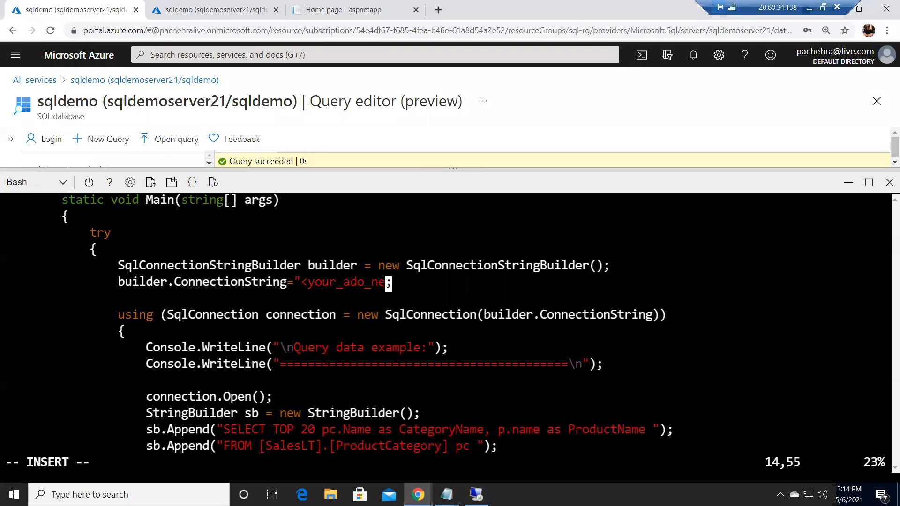
pyautogui.press('BackSpace')
pyautogui.press('BackSpace')
pyautogui.press('BackSpace')
pyautogui.press('BackSpace')
pyautogui.press('BackSpace')
pyautogui.press('BackSpace')
pyautogui.press('BackSpace')
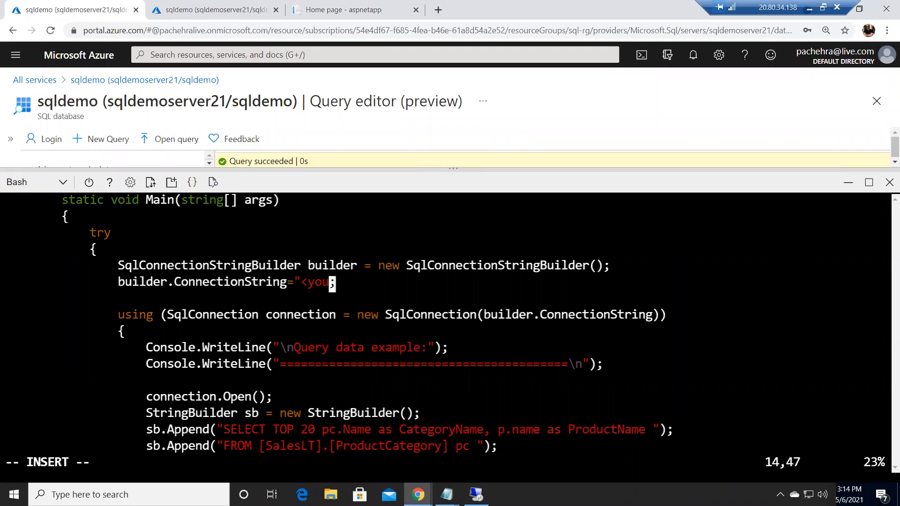
pyautogui.press('BackSpace')
pyautogui.rightClick(304, 283)
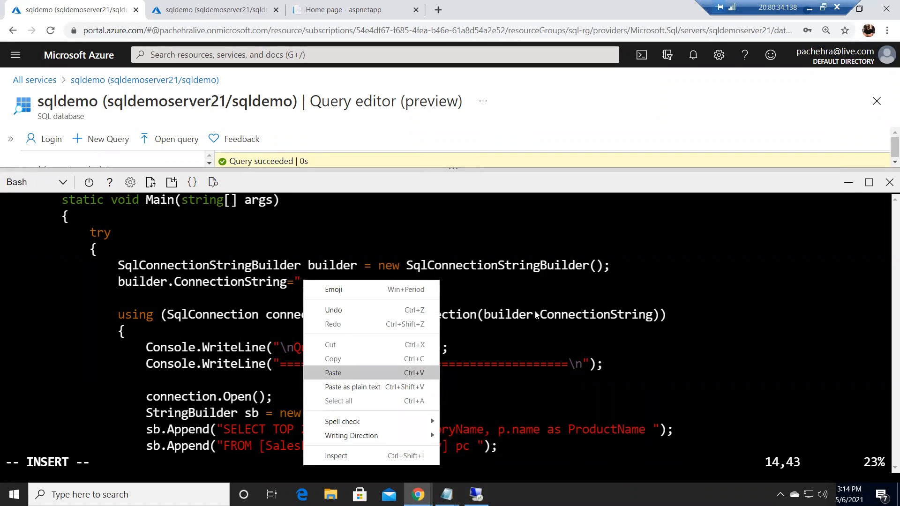
pyautogui.click(327, 374)
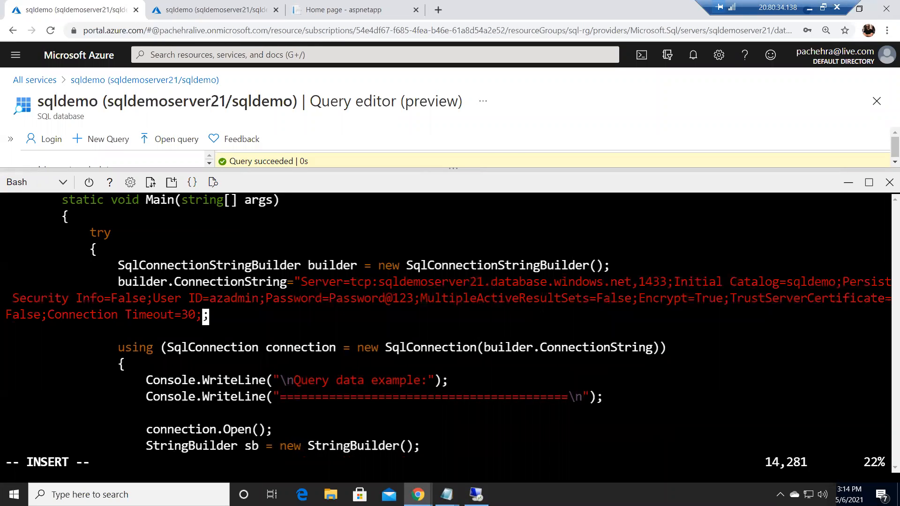
# Fix the connection string's closing quote and save Program.cs, quitting vim
pyautogui.press('BackSpace')
pyautogui.write('"')
pyautogui.press('Escape')
pyautogui.write(':wq!')
pyautogui.press('Return')
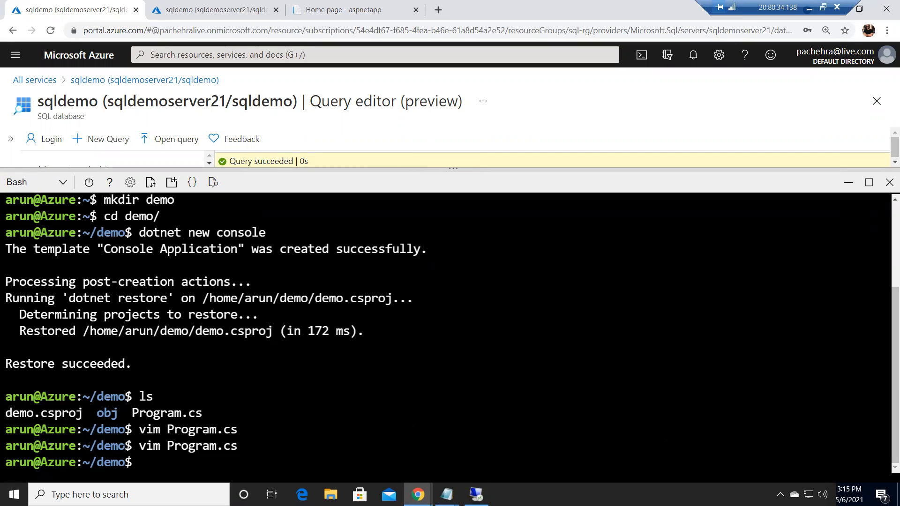
# Add an ItemGroup with a System.Data.SqlClient 4.6.0 PackageReference to demo.csproj and save it
pyautogui.write('vim de')
pyautogui.press('Tab')
pyautogui.press('Return')
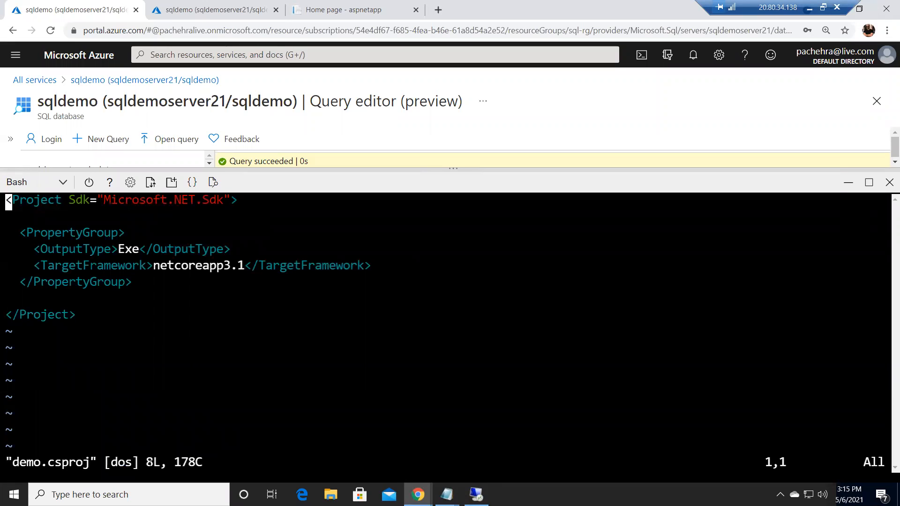
pyautogui.press('i')
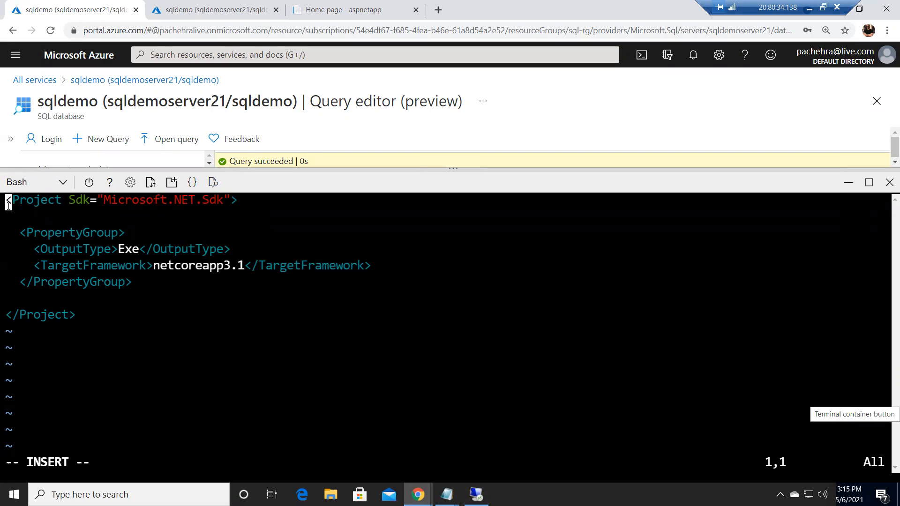
pyautogui.press('Down')
pyautogui.press('Down')
pyautogui.press('Down')
pyautogui.press('Down')
pyautogui.press('Down')
pyautogui.press('Down')
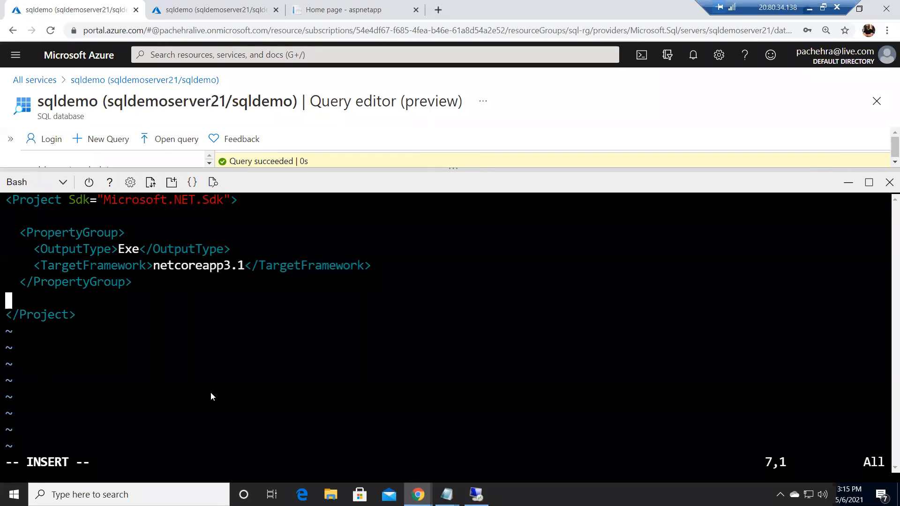
pyautogui.rightClick(31, 306)
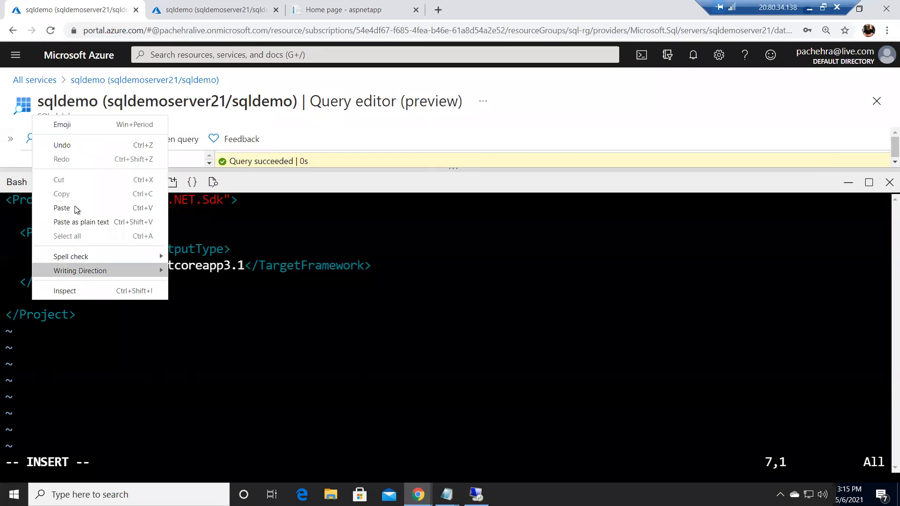
pyautogui.click(117, 205)
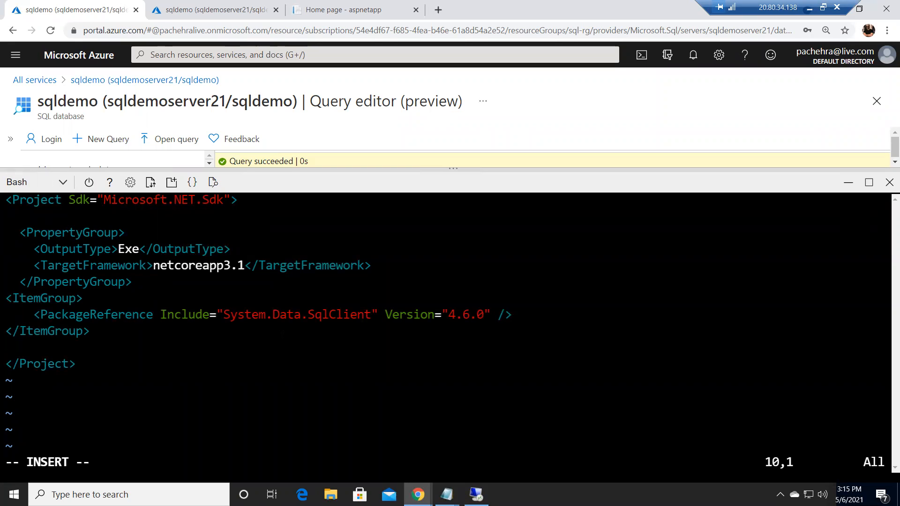
pyautogui.press('Escape')
pyautogui.write(':wq')
pyautogui.press('Return')
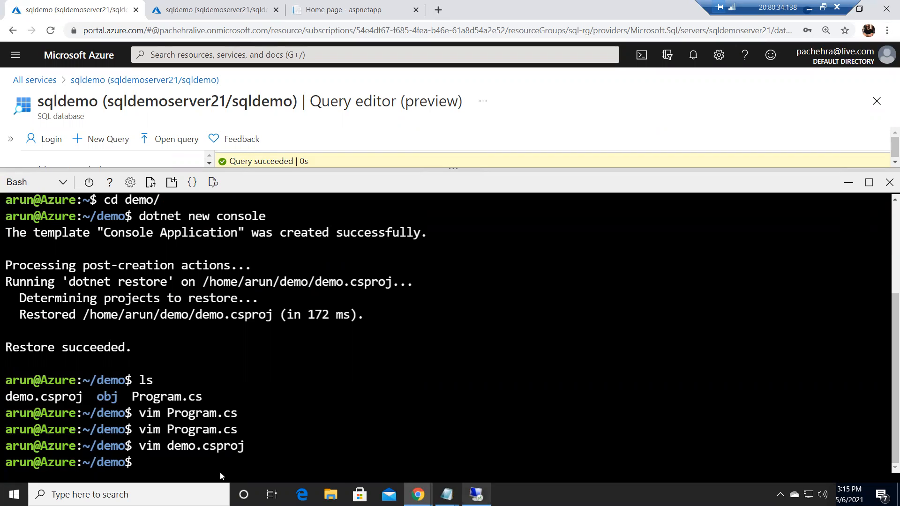
# Restore the project's packages with dotnet restore and run the console app with dotnet run
pyautogui.write('d')
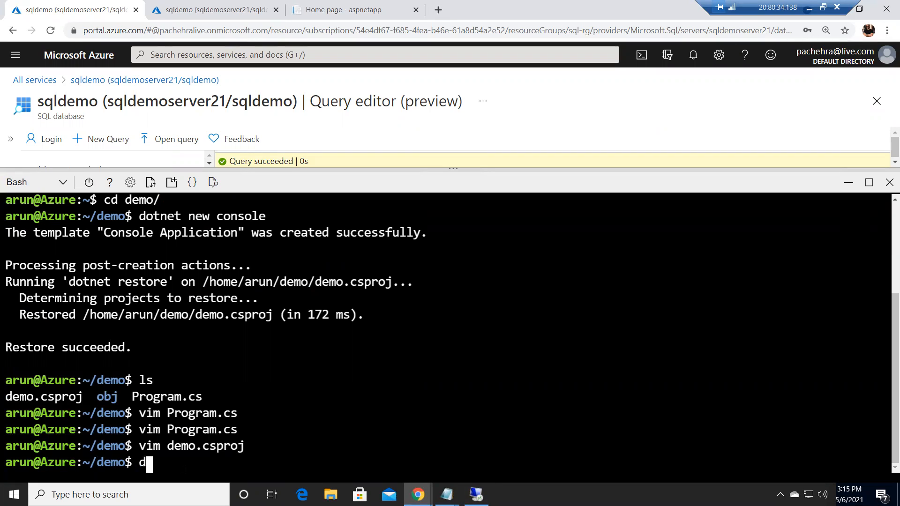
pyautogui.write('otnet restore')
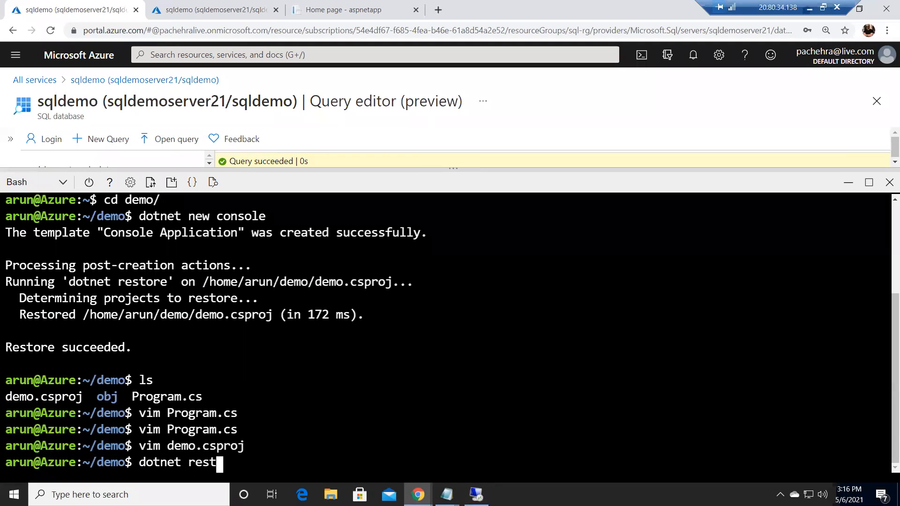
pyautogui.press('Return')
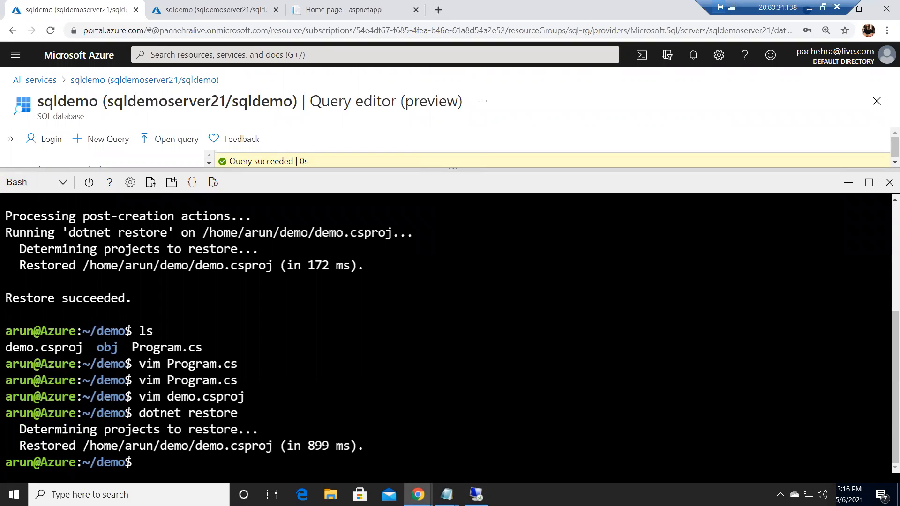
pyautogui.write('dotnet run')
pyautogui.press('Return')
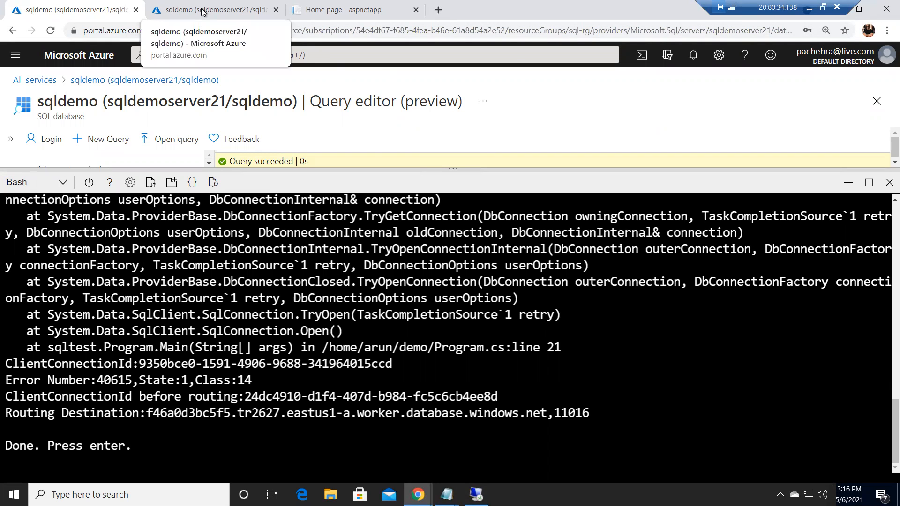
# Open the firewall settings of the sqldemo database's server
pyautogui.click(202, 11)
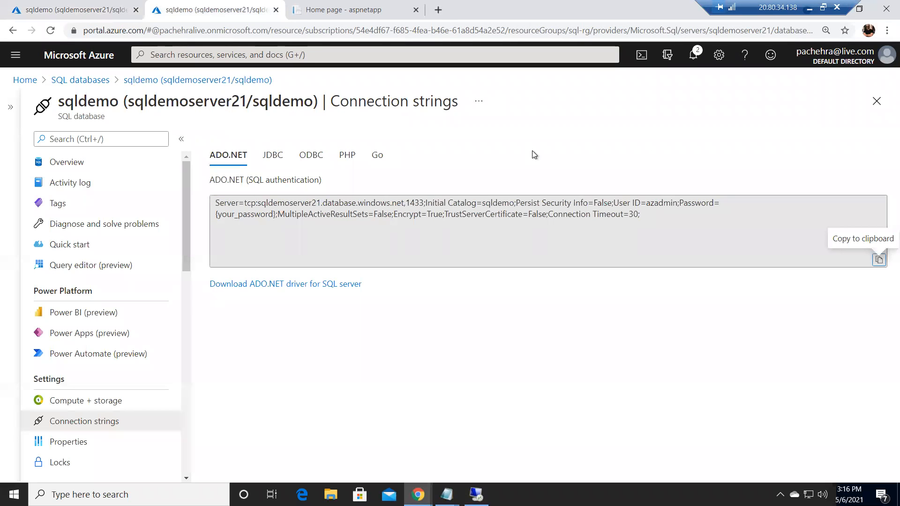
pyautogui.click(877, 101)
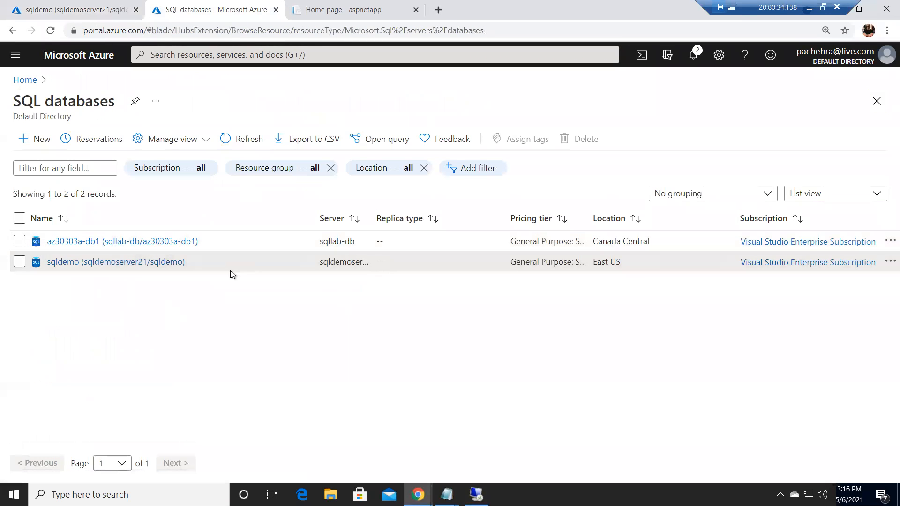
pyautogui.click(67, 262)
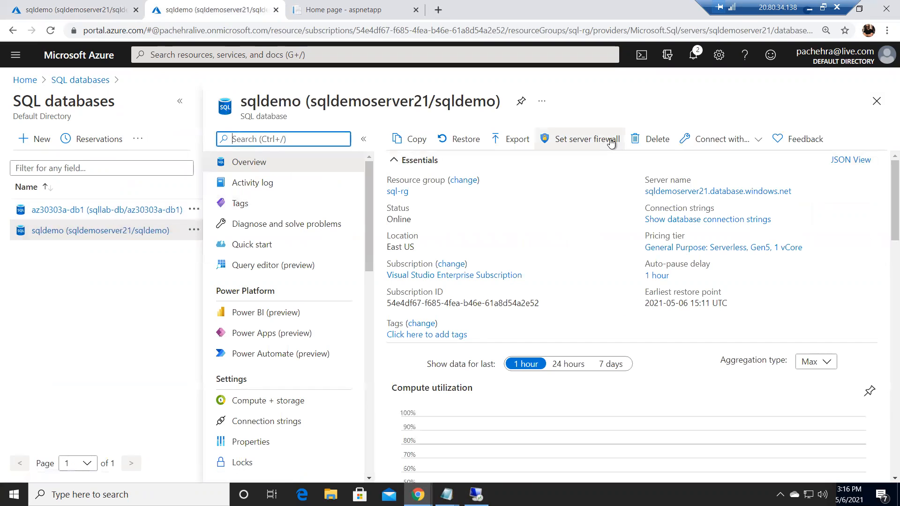
pyautogui.click(570, 139)
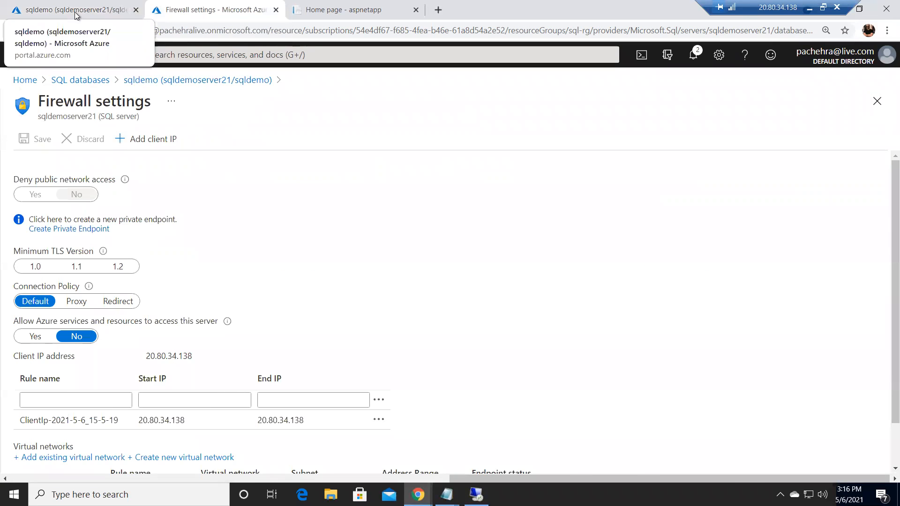
# Switch back to Cloud Shell and end the app's waiting prompt
pyautogui.click(75, 9)
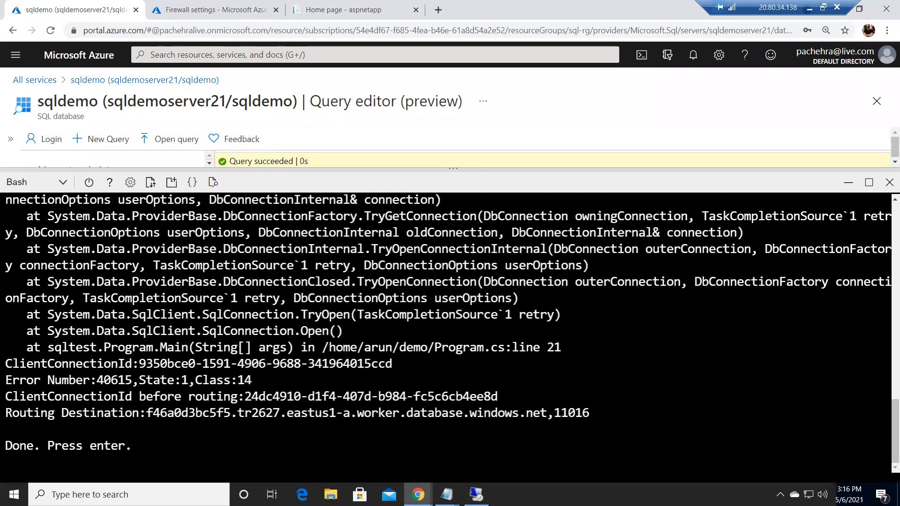
pyautogui.press('Return')
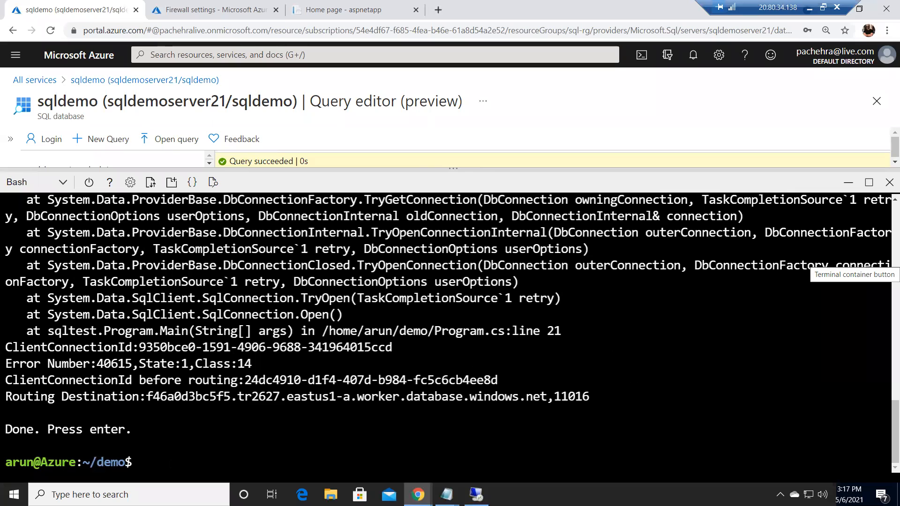
# Look up Cloud Shell's public IP address with a curl checkip.dyndns.org command and copy the returned address
pyautogui.rightClick(170, 279)
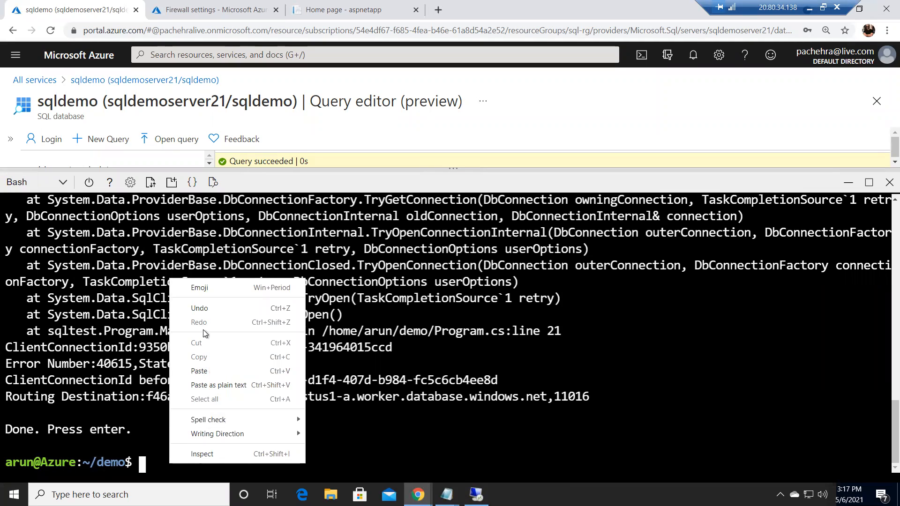
pyautogui.click(207, 373)
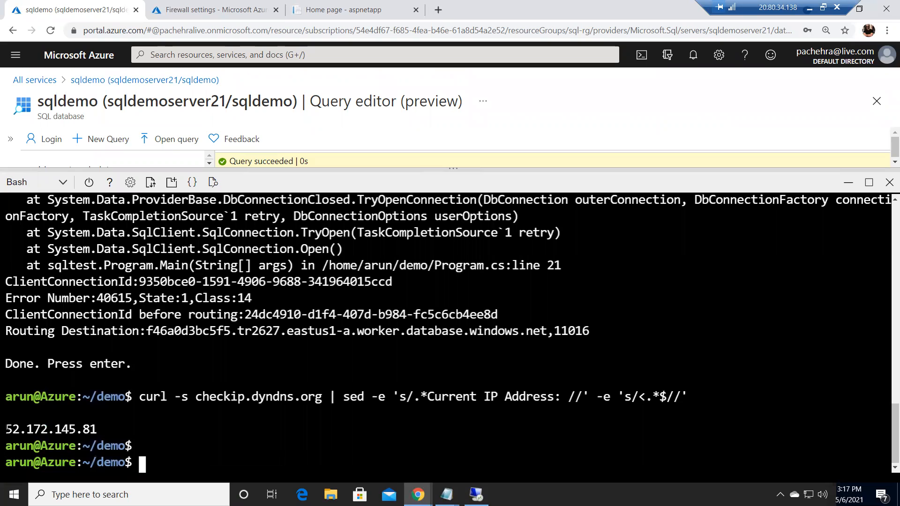
pyautogui.moveTo(6, 429); pyautogui.dragTo(87, 429)
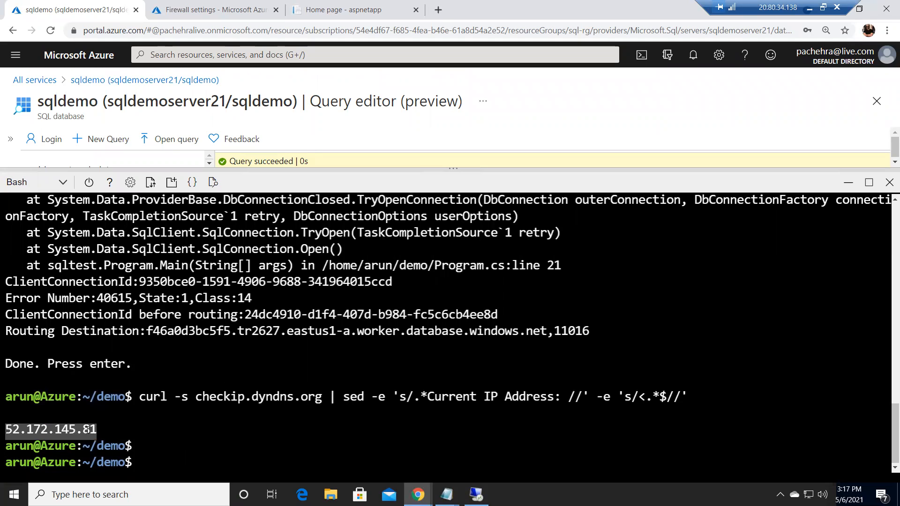
pyautogui.rightClick(70, 430)
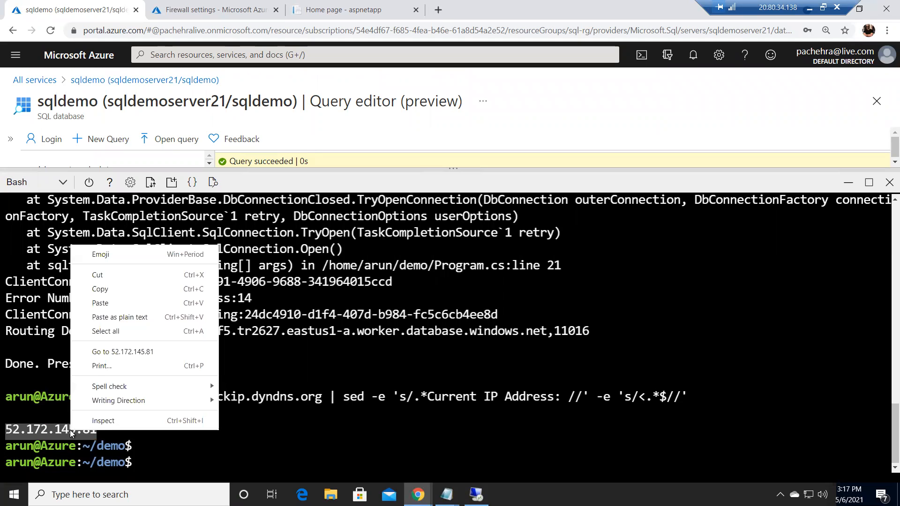
pyautogui.click(102, 290)
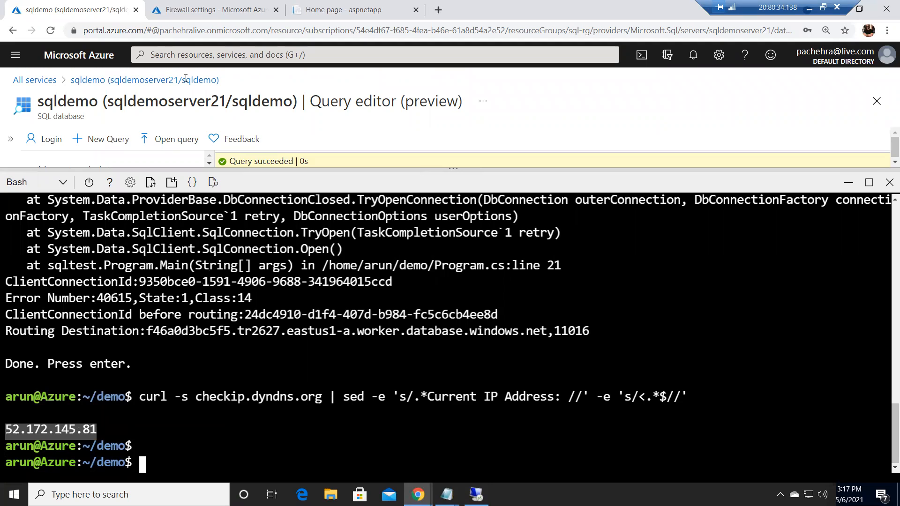
# Add a server firewall rule named appip with start and end IP both set to the copied Cloud Shell address, and save it
pyautogui.click(214, 11)
pyautogui.click(75, 399)
pyautogui.write('appip')
pyautogui.click(176, 400)
pyautogui.hotkey('ctrl', 'v')
pyautogui.click(308, 402)
pyautogui.hotkey('ctrl', 'v')
pyautogui.click(43, 140)
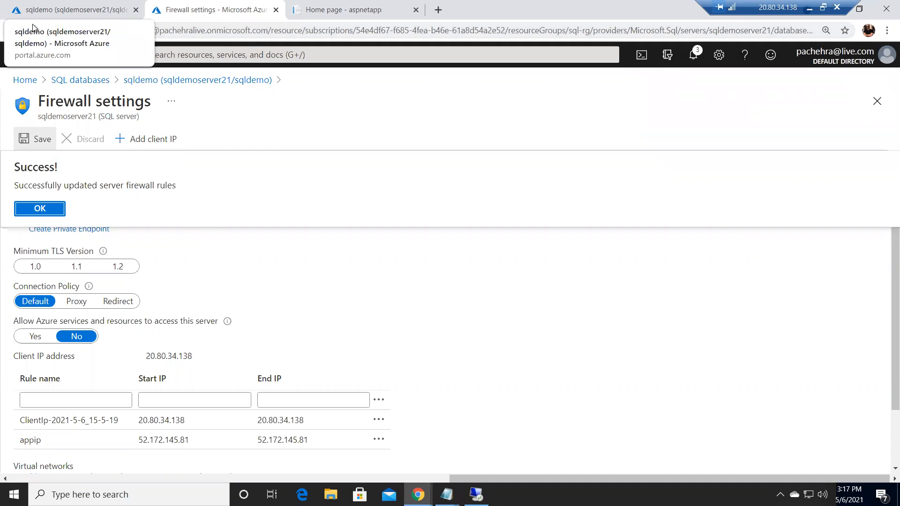
# Switch back to Cloud Shell and run the console app again with dotnet run
pyautogui.click(46, 14)
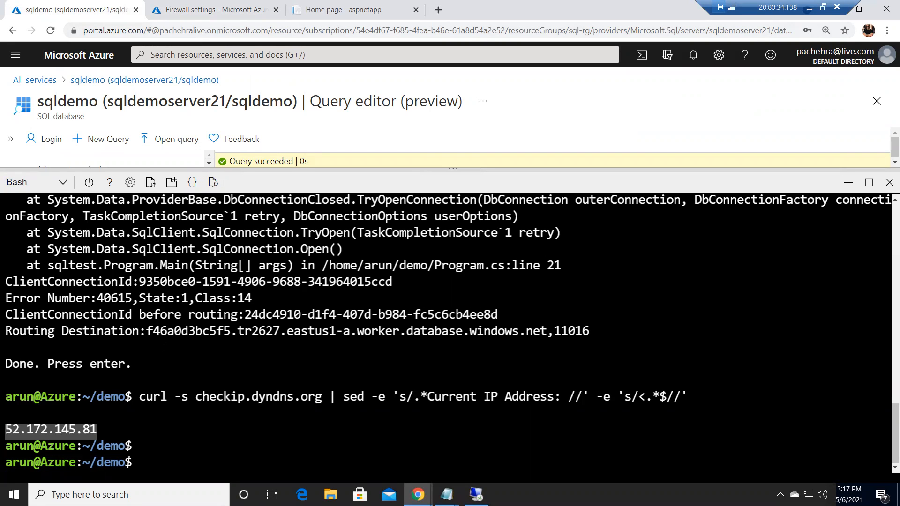
pyautogui.scroll(4, 448, 333)
pyautogui.scroll(2, 448, 333)
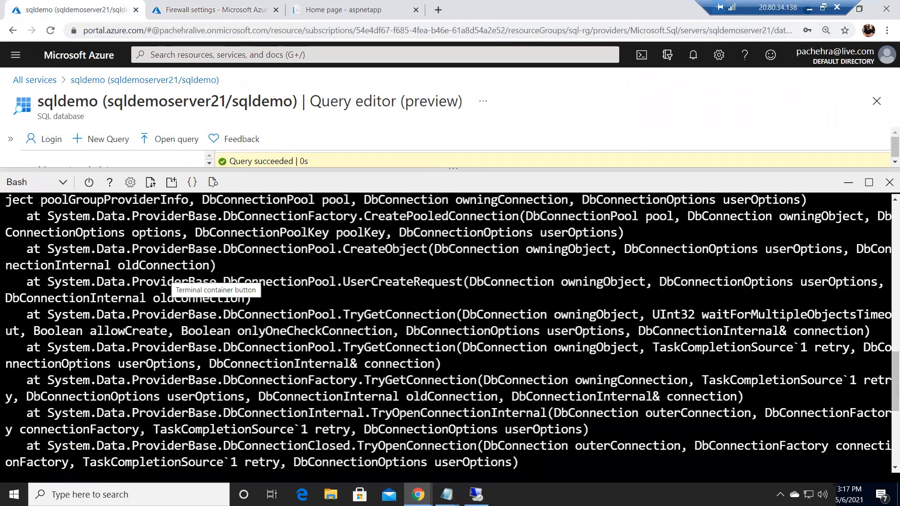
pyautogui.scroll(-6, 448, 332)
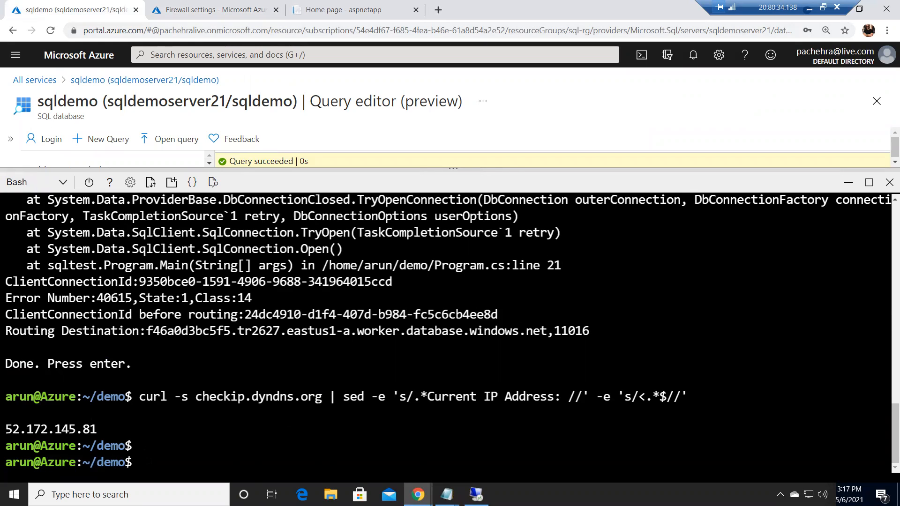
pyautogui.write('dotnet run')
pyautogui.press('Return')
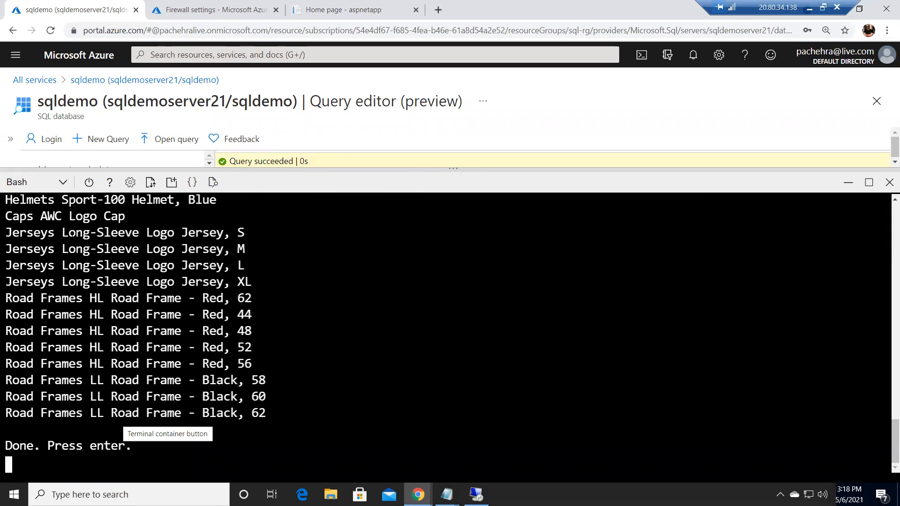
# Close the firewall settings, open the sqldemo Query editor, run the pasted SELECT TOP 20 category and product query, and return to Cloud Shell
pyautogui.click(193, 12)
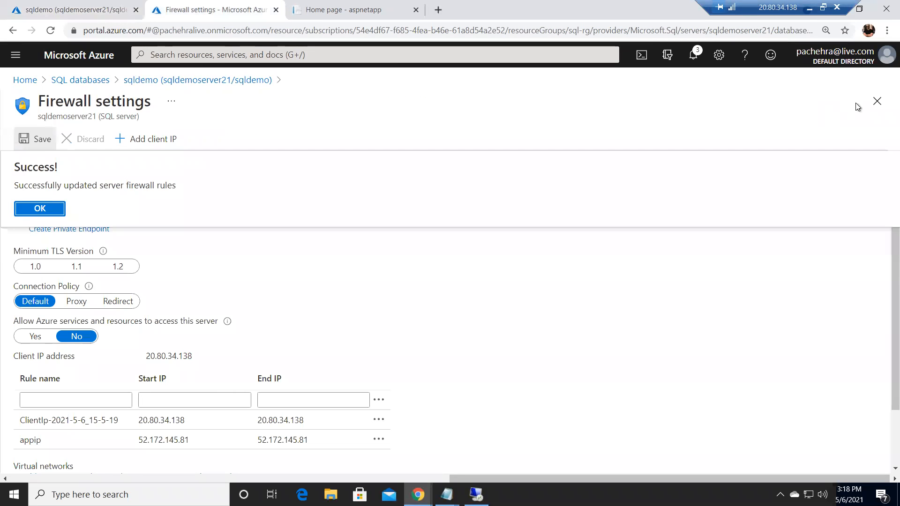
pyautogui.click(877, 101)
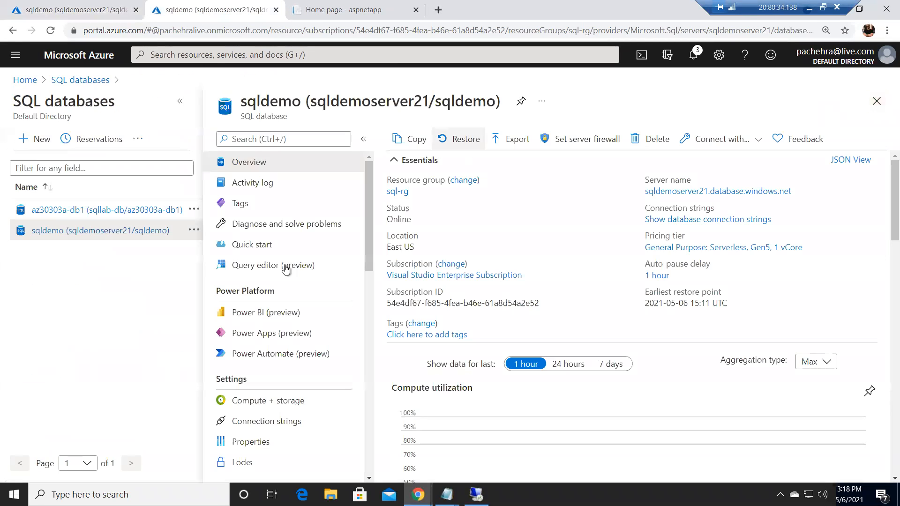
pyautogui.click(261, 268)
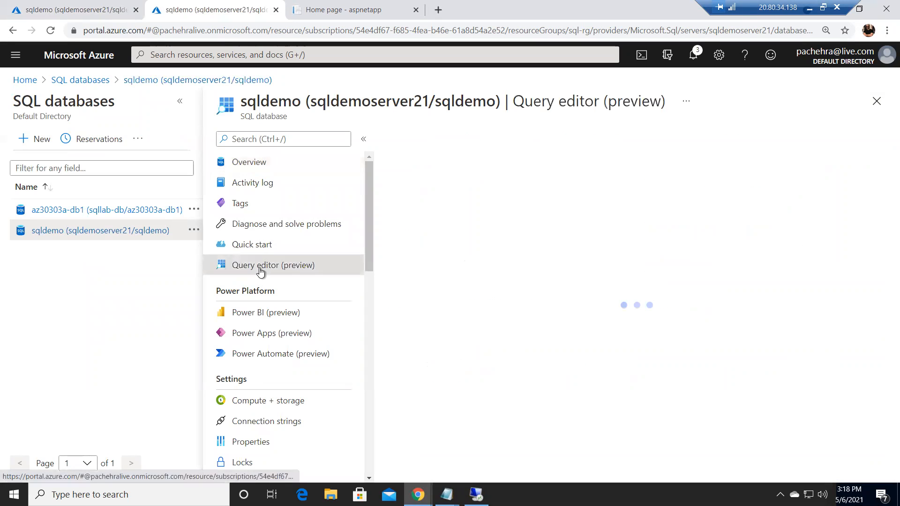
pyautogui.click(527, 434)
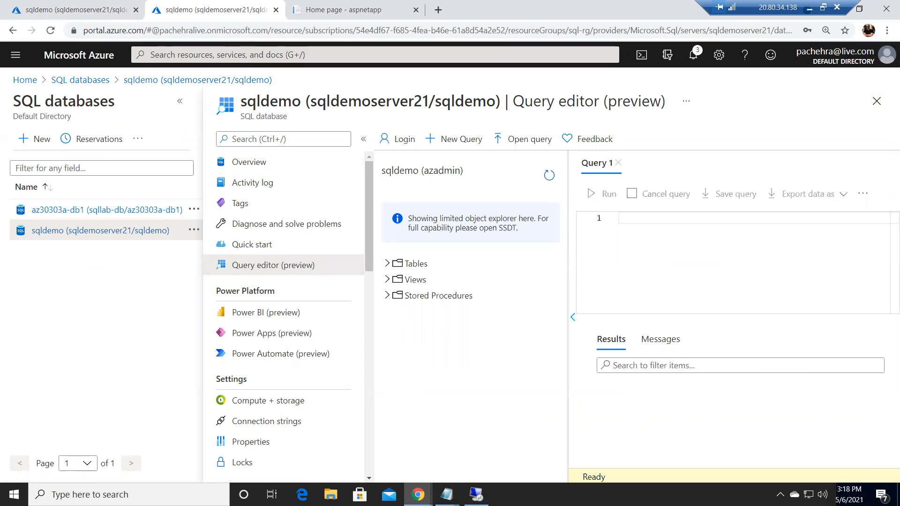
pyautogui.click(637, 220)
pyautogui.hotkey('ctrl', 'v')
pyautogui.click(604, 194)
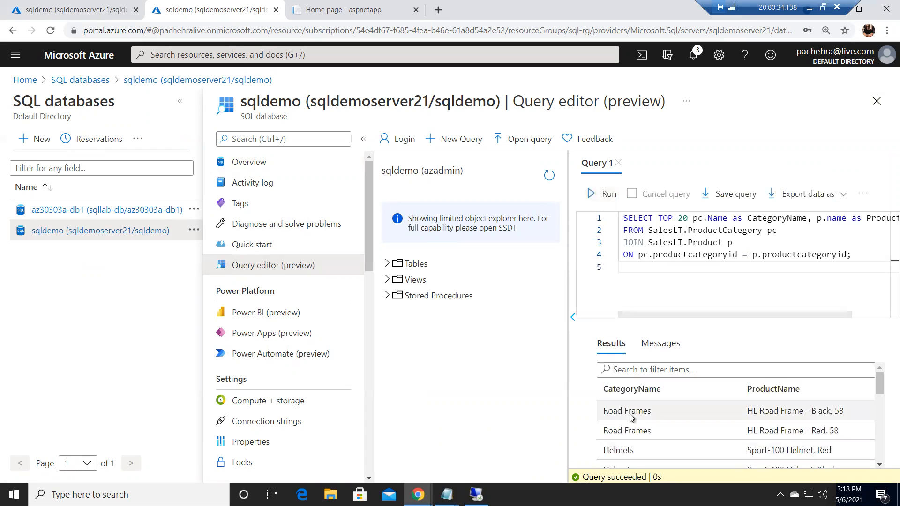
pyautogui.click(46, 9)
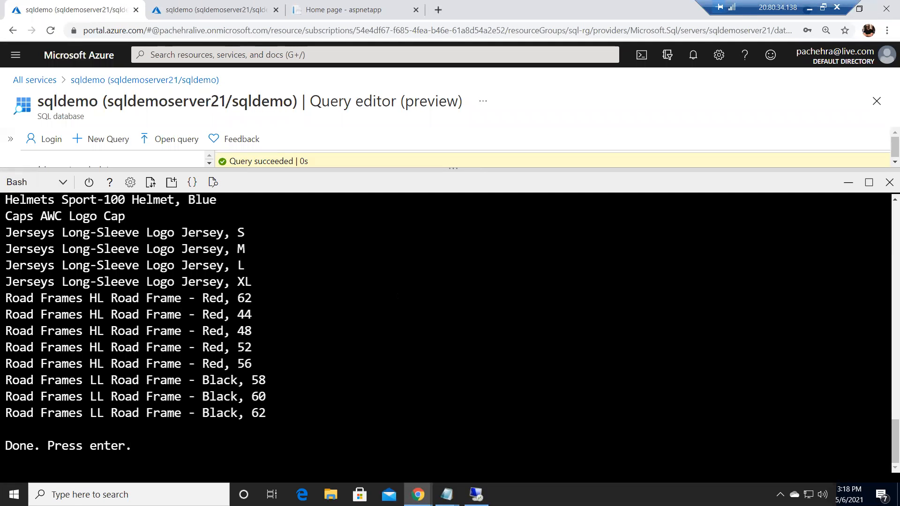